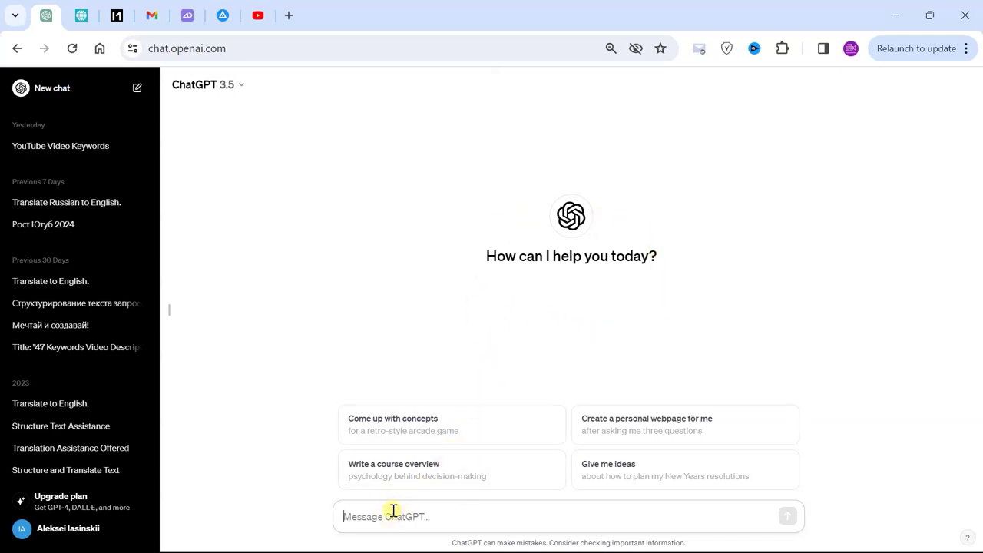
Paste the Reels and Shorts smartphone-script prompt into ChatGPT's message box
{"action": "type", "text": "Develop a script for Reels and Shorts videos! Use as a foundation for creating a new video script that gathers millions of views. Write a script for a video using the following context: which smartphone to choose for shooting high-quality videos under five hundred dollars. Suggest 3 smartphone options with the best video filming characteristics. The length of the video should be up to 50 seconds. In the end, include a call to action encouraging viewers to subscribe to the account"}
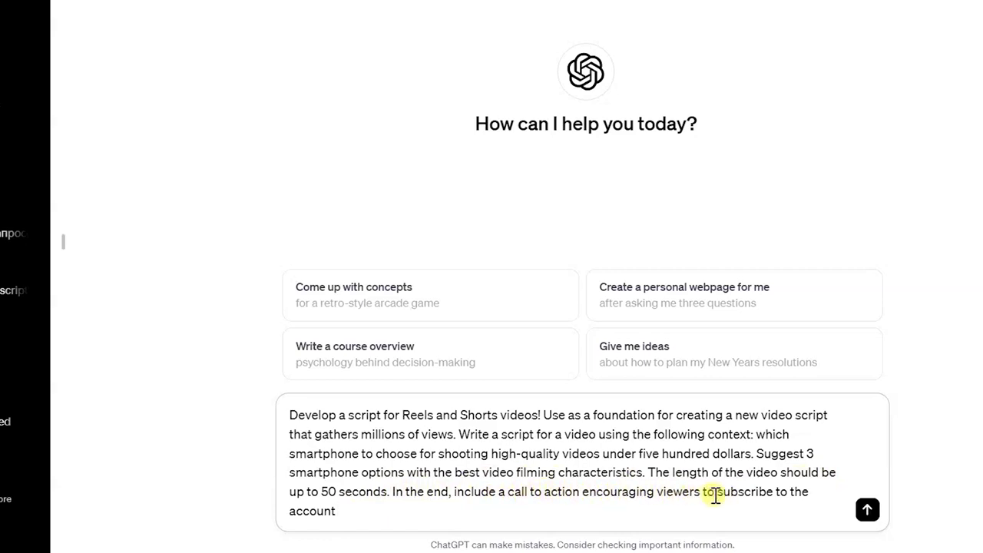
Send the prompt and read through ChatGPT's smartphone Reels script reply
{"action": "left_click", "coordinate": [870, 512]}
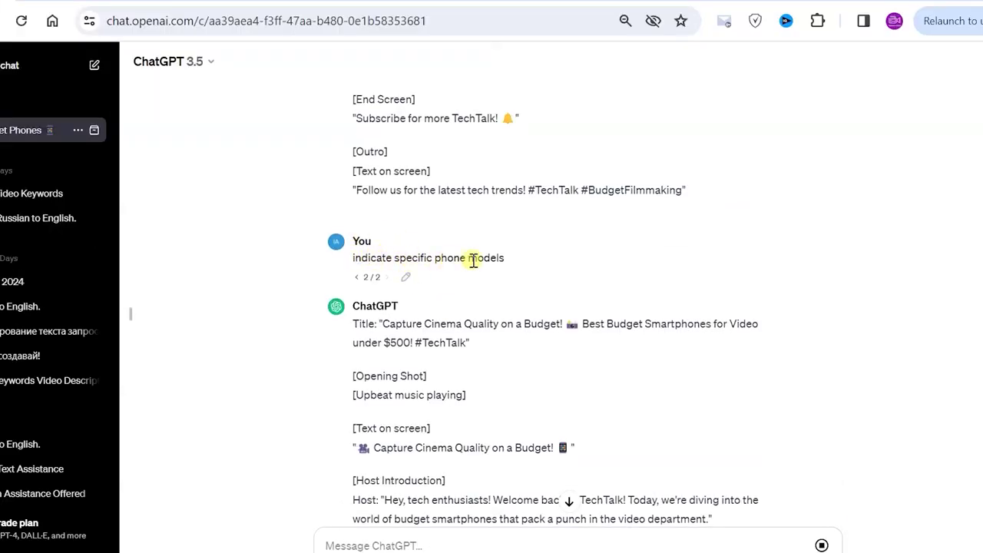
{"action": "scroll", "coordinate": [482, 265], "scroll_direction": "down", "scroll_amount": 2}
{"action": "scroll", "coordinate": [473, 273], "scroll_direction": "down", "scroll_amount": 2}
{"action": "scroll", "coordinate": [467, 277], "scroll_direction": "down", "scroll_amount": 1}
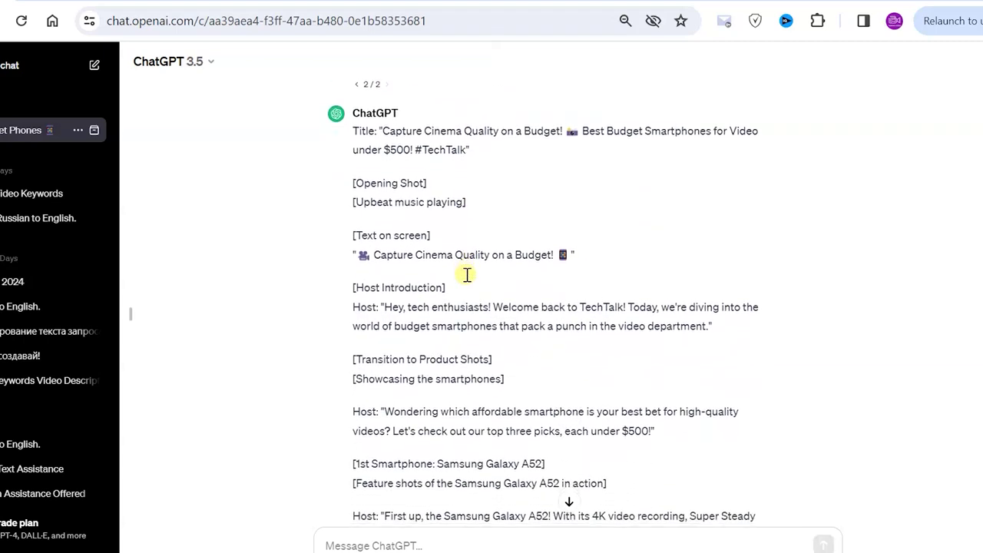
{"action": "scroll", "coordinate": [461, 292], "scroll_direction": "down", "scroll_amount": 1}
{"action": "scroll", "coordinate": [434, 334], "scroll_direction": "down", "scroll_amount": 2}
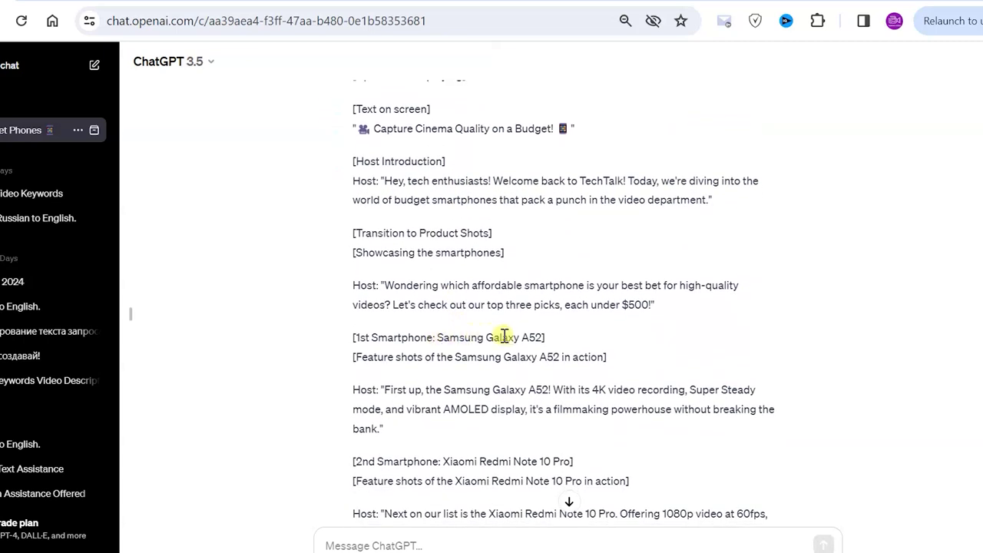
{"action": "scroll", "coordinate": [536, 337], "scroll_direction": "down", "scroll_amount": 1}
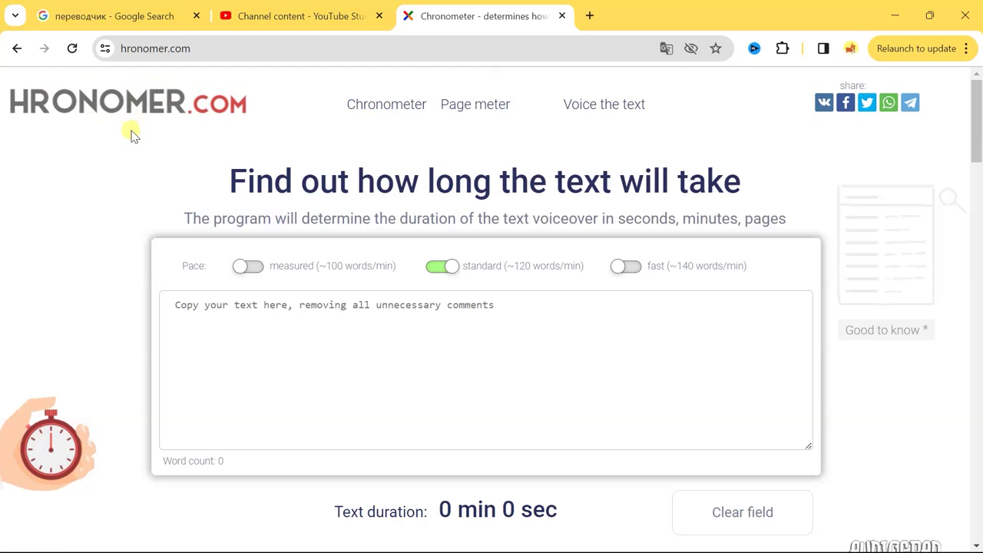
Time the pasted 250-word script in Hronomer at measured, standard and fast reading paces
{"action": "left_click", "coordinate": [189, 313]}
{"action": "key", "text": "ctrl+v"}
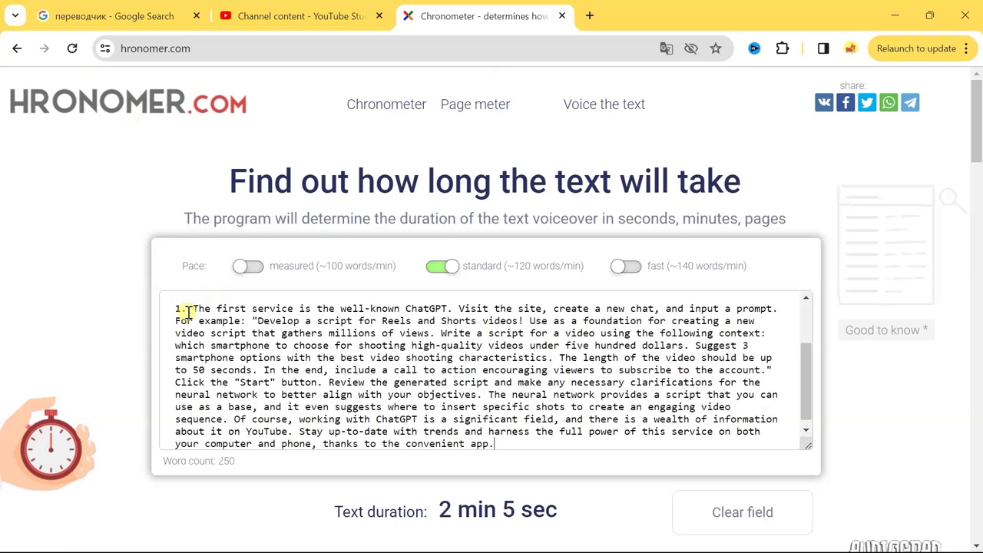
{"action": "left_click", "coordinate": [243, 269]}
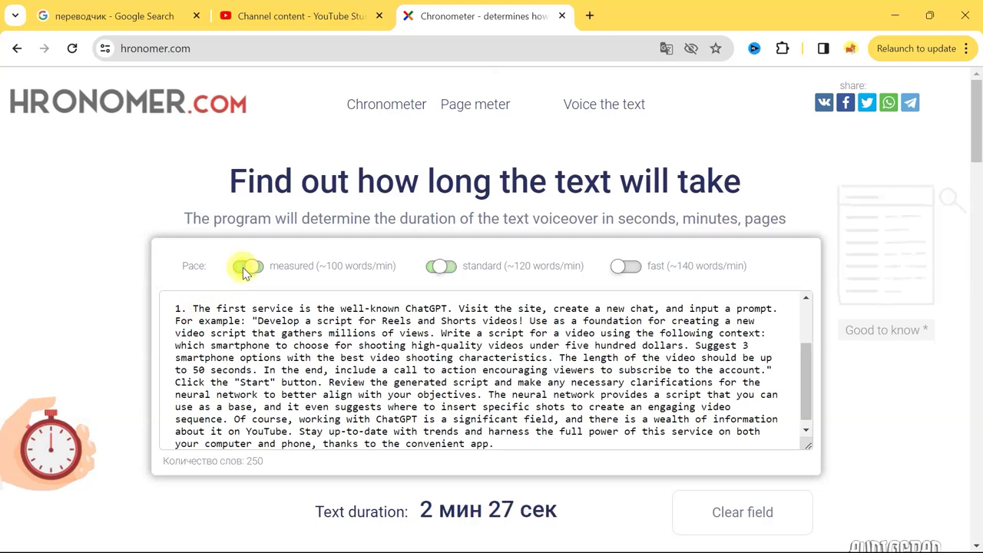
{"action": "left_click", "coordinate": [441, 269]}
{"action": "left_click", "coordinate": [622, 268]}
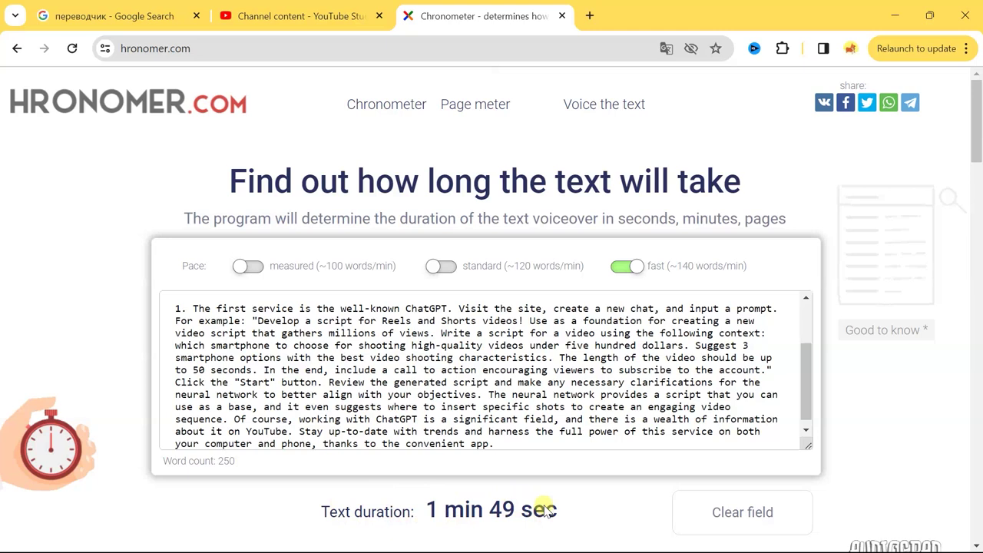
{"action": "left_click", "coordinate": [450, 272]}
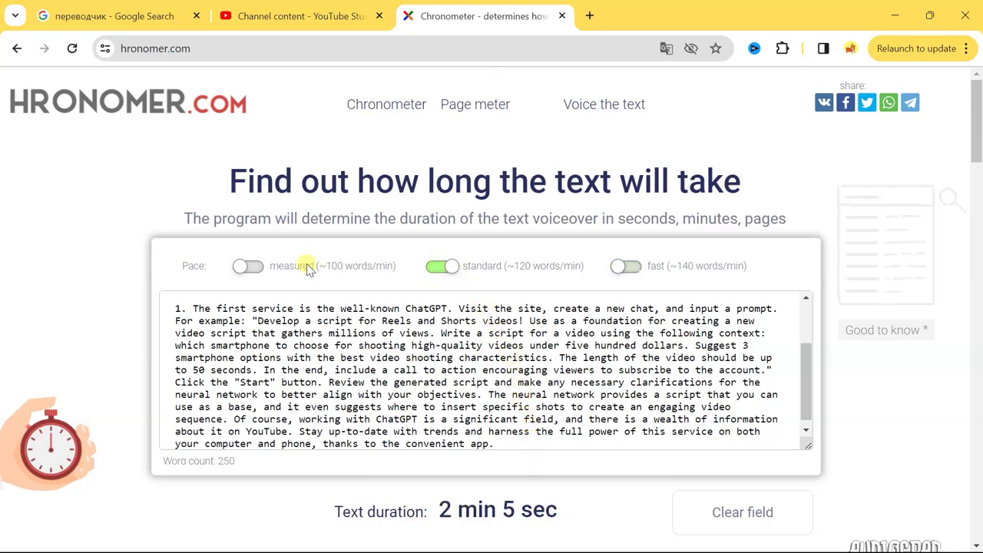
{"action": "left_click", "coordinate": [256, 267]}
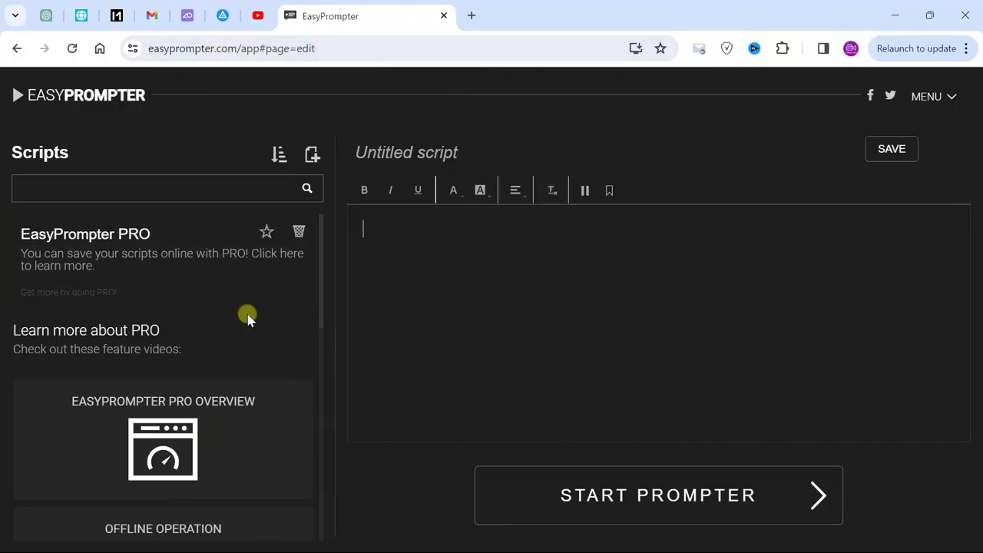
Paste the video script into EasyPrompter's editor and launch the prompter view
{"action": "key", "text": "ctrl+v"}
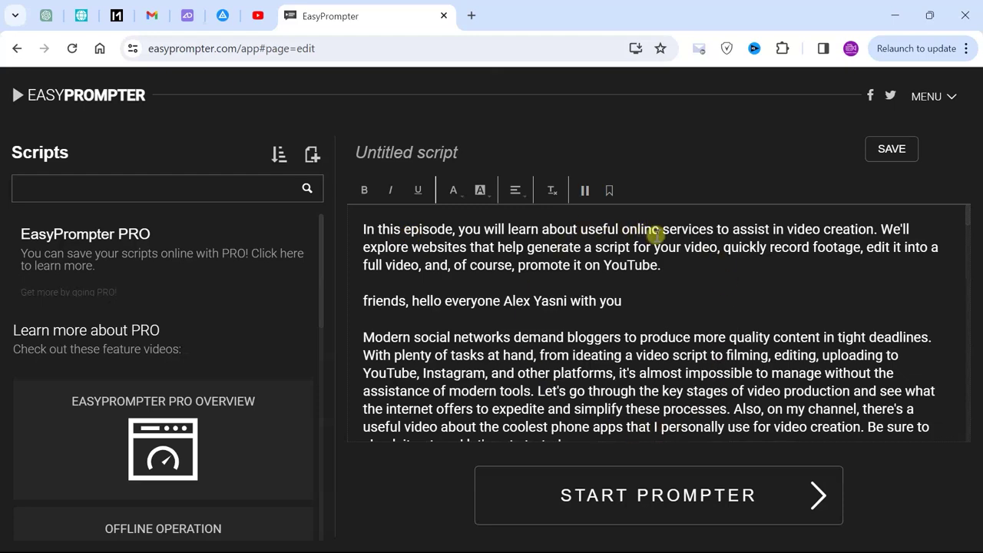
{"action": "left_click", "coordinate": [653, 494]}
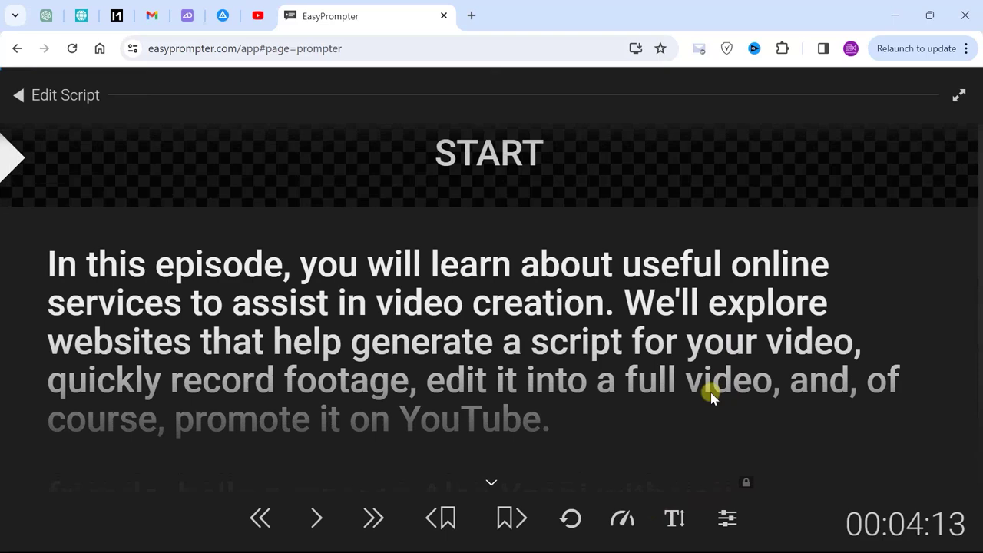
Start a Camera app recording in the background and set the EasyPrompter script scrolling
{"action": "scroll", "coordinate": [704, 391], "scroll_direction": "down", "scroll_amount": 3}
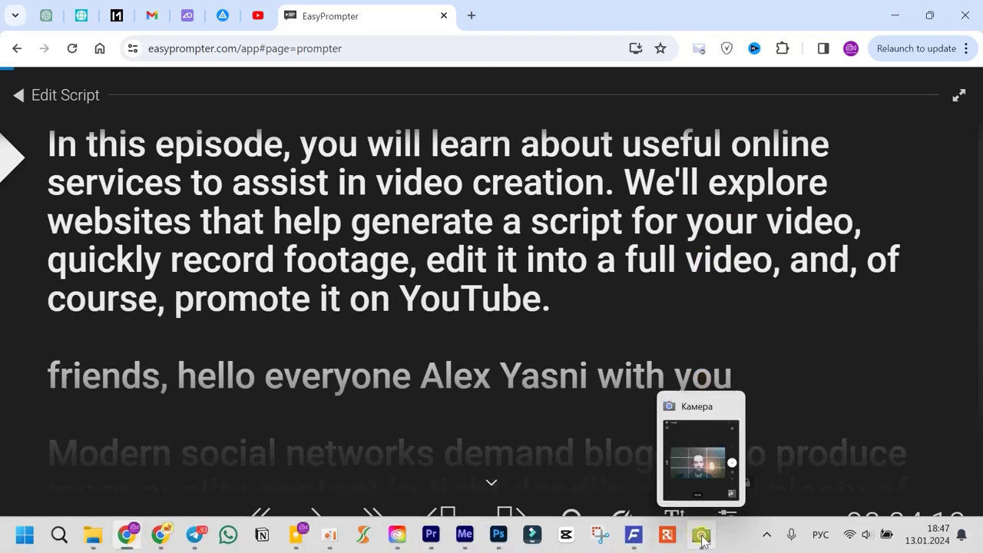
{"action": "left_click", "coordinate": [703, 541]}
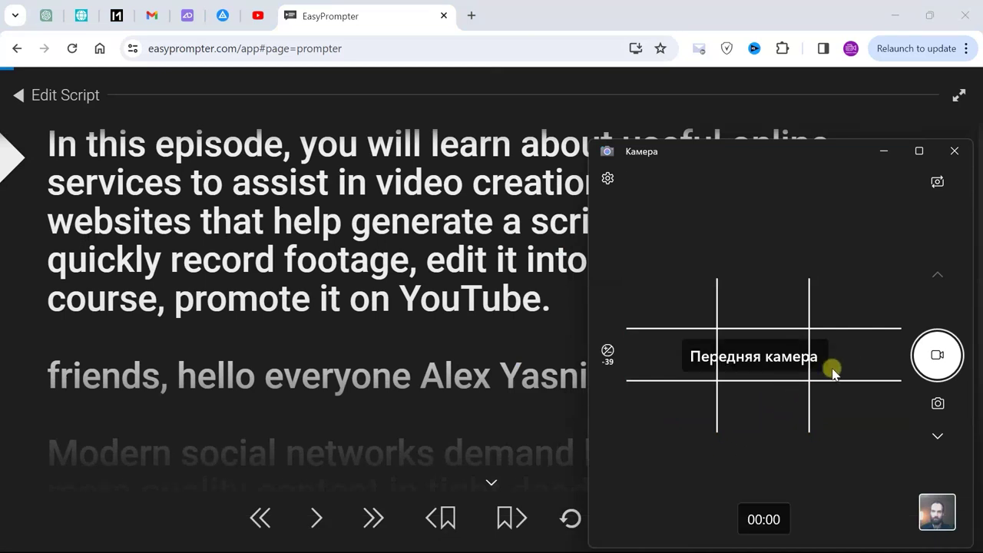
{"action": "left_click", "coordinate": [938, 361]}
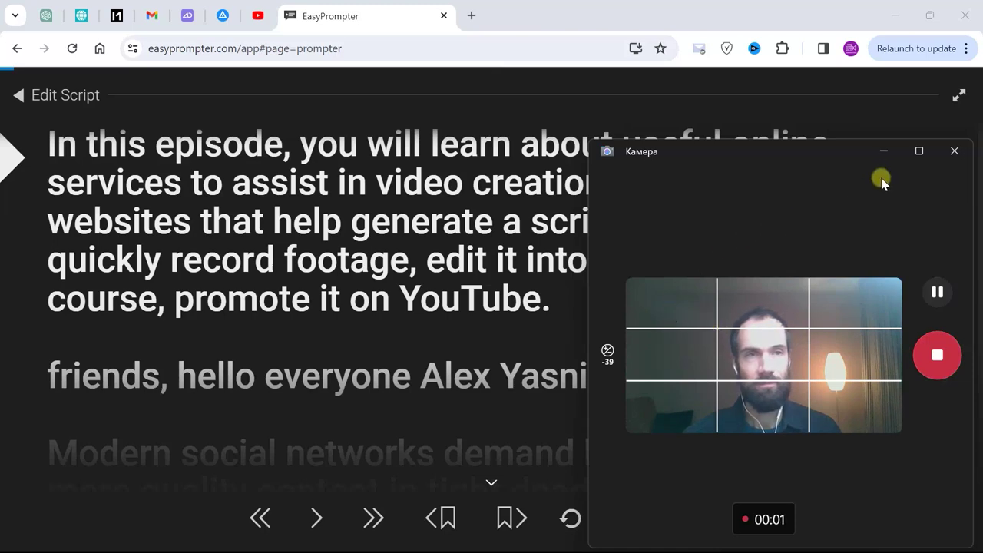
{"action": "left_click", "coordinate": [882, 151]}
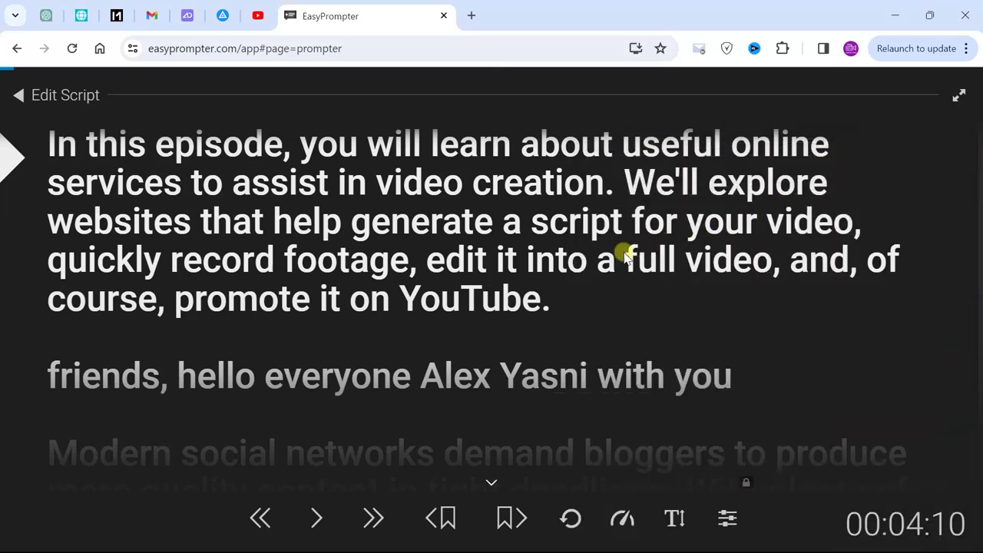
{"action": "left_click", "coordinate": [317, 517]}
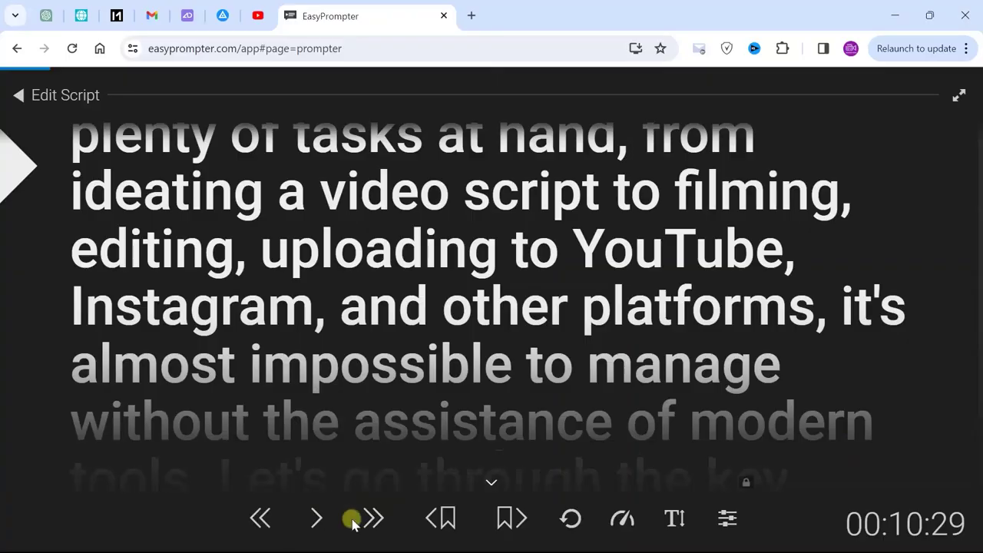
Raise prompter speed from 8 to 14, shrink the font to 47, and return to the script editor
{"action": "left_click", "coordinate": [619, 522]}
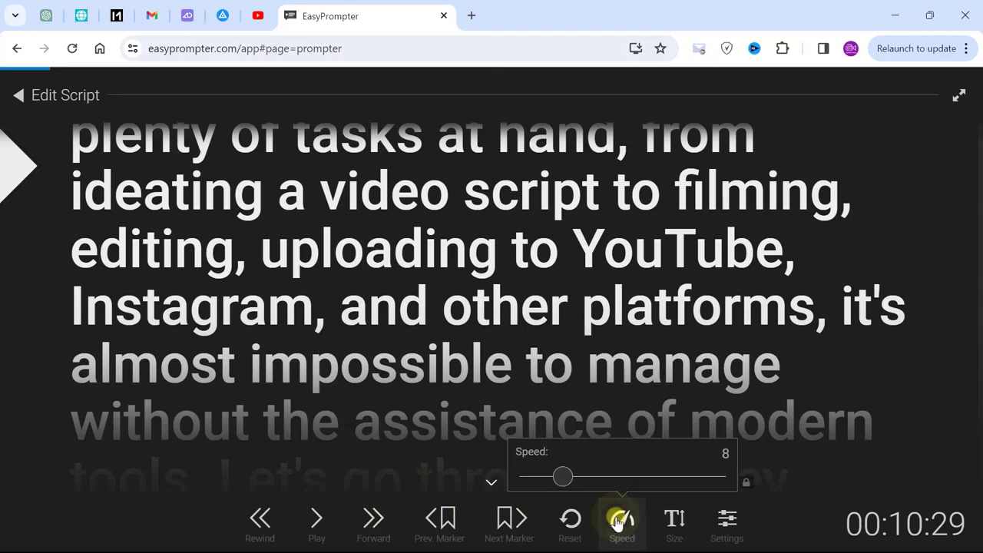
{"action": "mouse_move", "coordinate": [578, 481]}
{"action": "left_mouse_down"}
{"action": "mouse_move", "coordinate": [567, 478]}
{"action": "mouse_move", "coordinate": [590, 481]}
{"action": "left_mouse_up"}
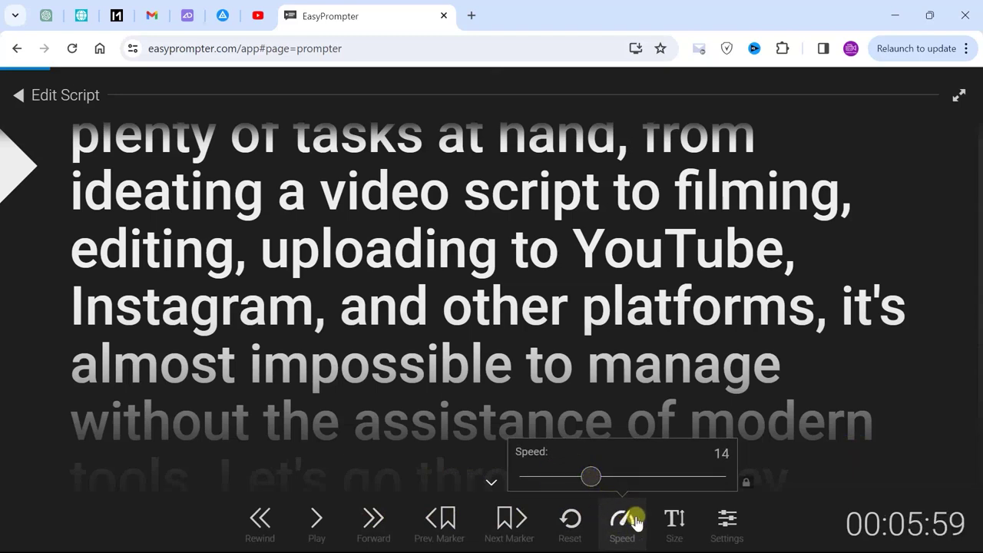
{"action": "mouse_move", "coordinate": [650, 476]}
{"action": "left_mouse_down"}
{"action": "mouse_move", "coordinate": [680, 478]}
{"action": "mouse_move", "coordinate": [603, 476]}
{"action": "mouse_move", "coordinate": [618, 476]}
{"action": "left_mouse_up"}
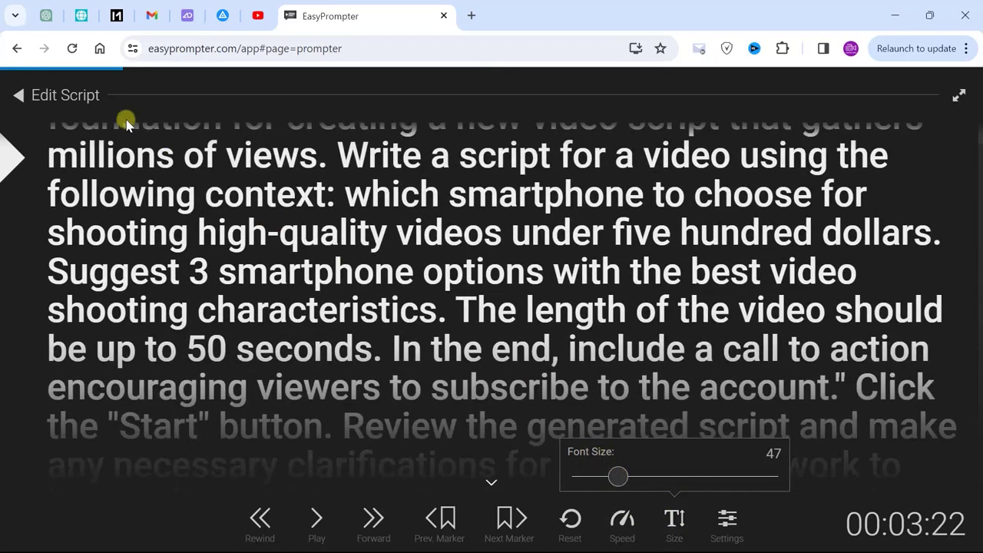
{"action": "left_click", "coordinate": [81, 98]}
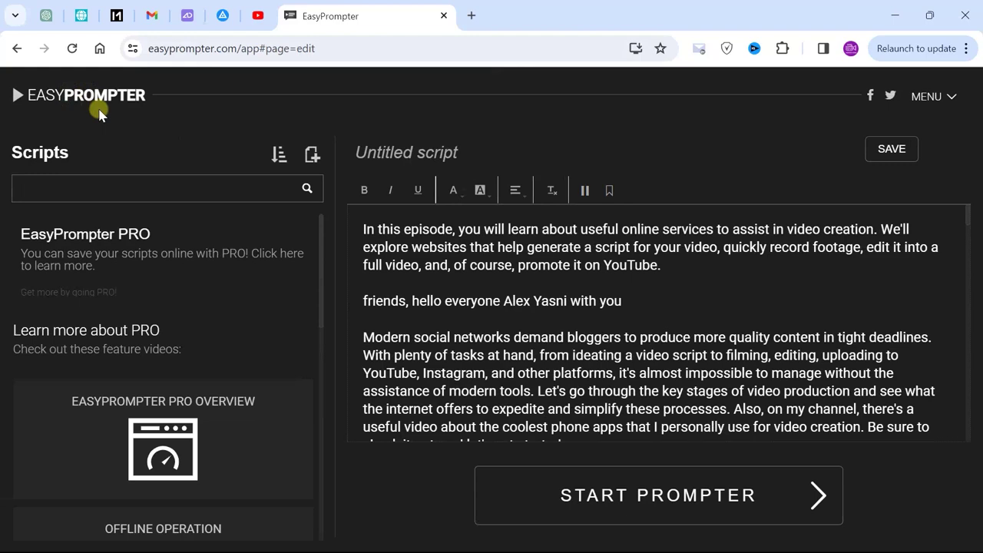
Try saving the EasyPrompter script, which brings up the Pro subscription notice
{"action": "left_click", "coordinate": [888, 153]}
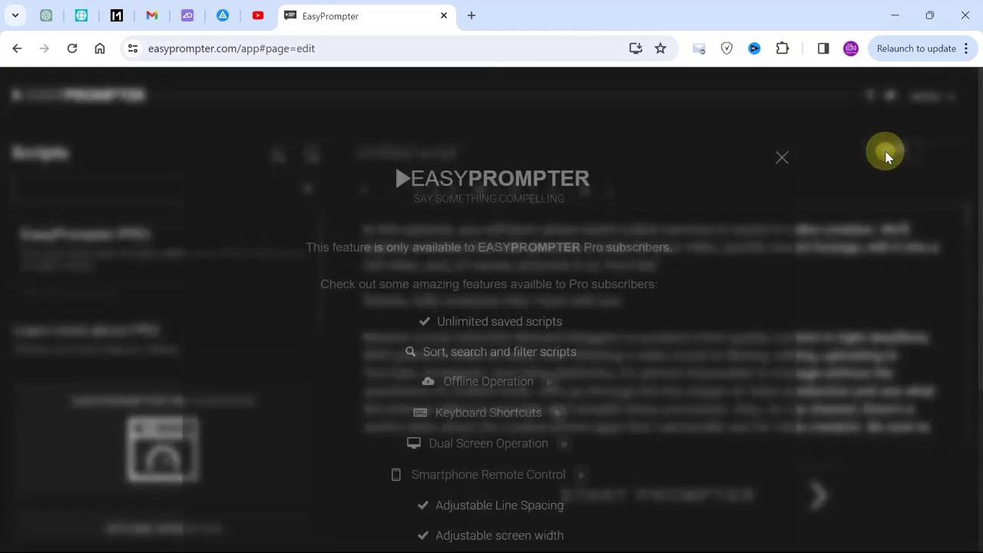
{"action": "scroll", "coordinate": [718, 238], "scroll_direction": "down", "scroll_amount": 1}
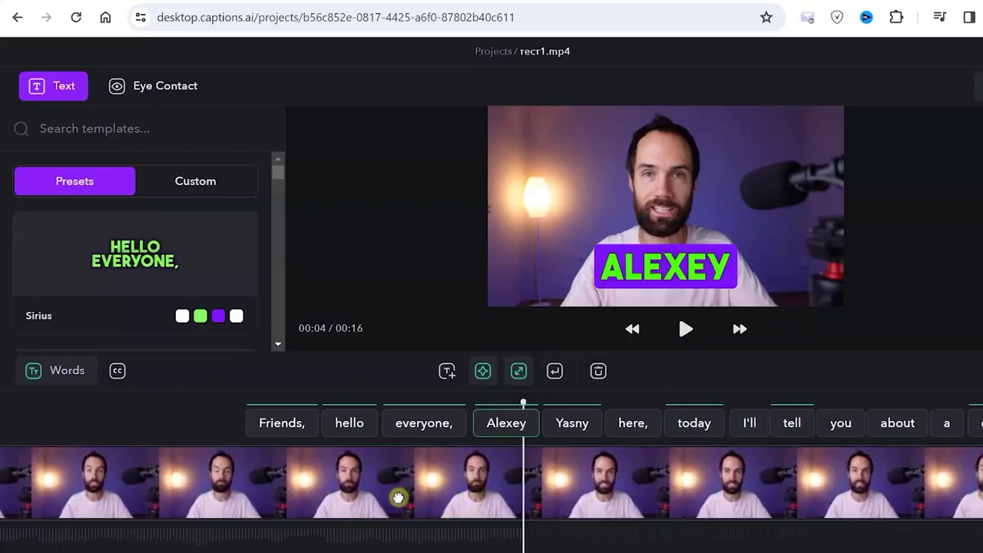
Scrub the Captions playhead across the words 'hello', 'Alexey' and 'here'
{"action": "left_click_drag", "start_coordinate": [398, 498], "coordinate": [810, 505]}
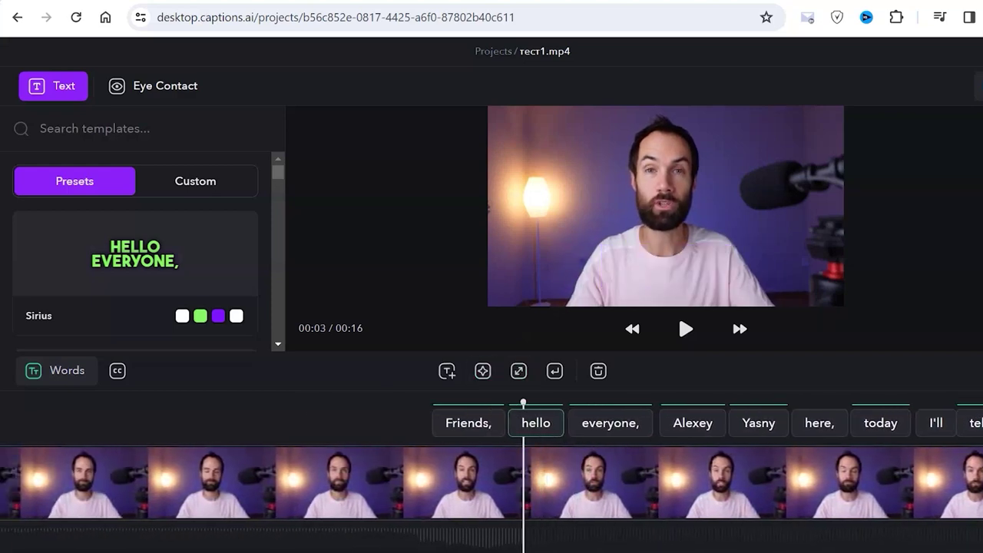
{"action": "left_click_drag", "start_coordinate": [807, 500], "coordinate": [433, 483]}
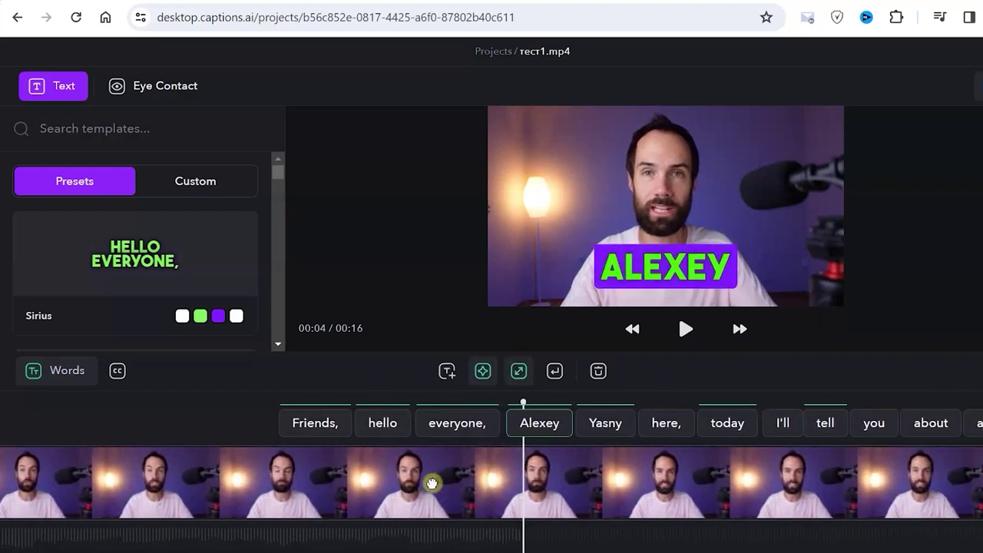
{"action": "left_click_drag", "start_coordinate": [589, 487], "coordinate": [450, 478]}
{"action": "left_click_drag", "start_coordinate": [278, 169], "coordinate": [279, 202]}
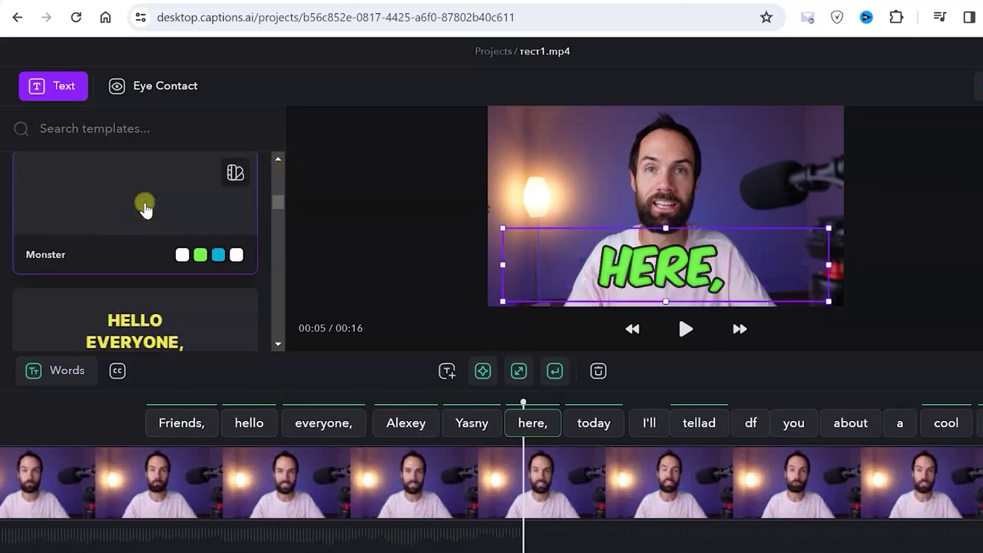
Try the red Buzz, Play and yellow boxed caption templates in the style list
{"action": "scroll", "coordinate": [144, 205], "scroll_direction": "down", "scroll_amount": 1}
{"action": "scroll", "coordinate": [135, 269], "scroll_direction": "down", "scroll_amount": 2}
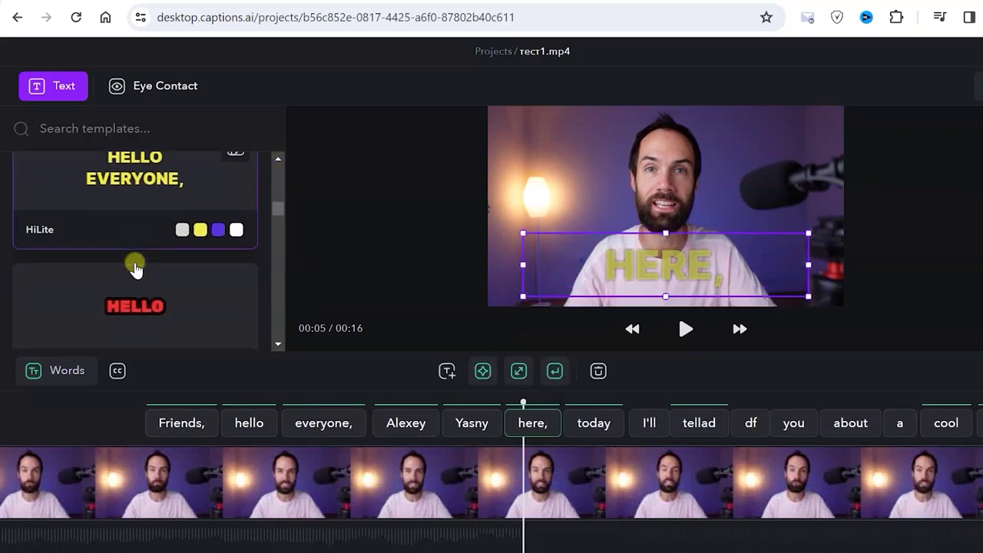
{"action": "scroll", "coordinate": [135, 265], "scroll_direction": "down", "scroll_amount": 2}
{"action": "left_click", "coordinate": [148, 215]}
{"action": "scroll", "coordinate": [149, 215], "scroll_direction": "down", "scroll_amount": 3}
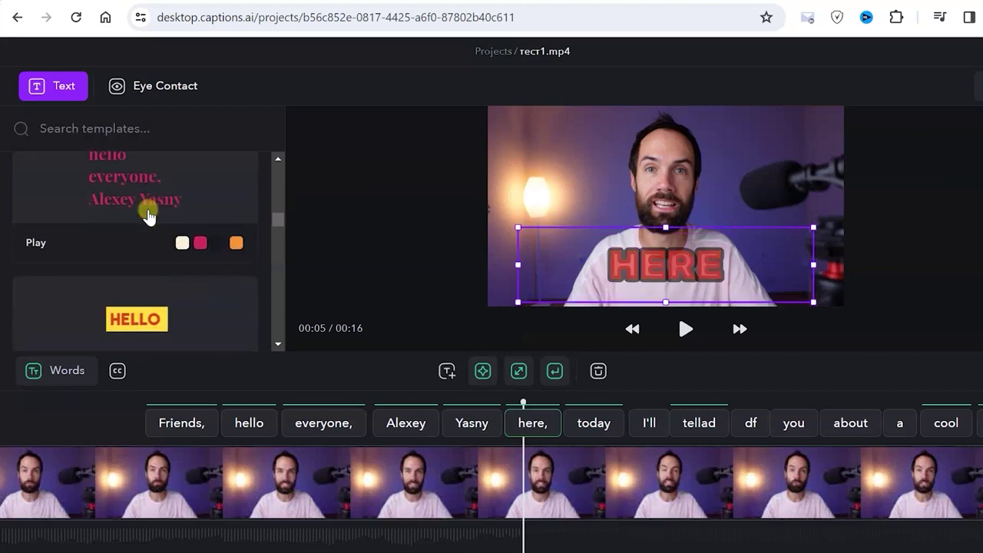
{"action": "left_click", "coordinate": [146, 203]}
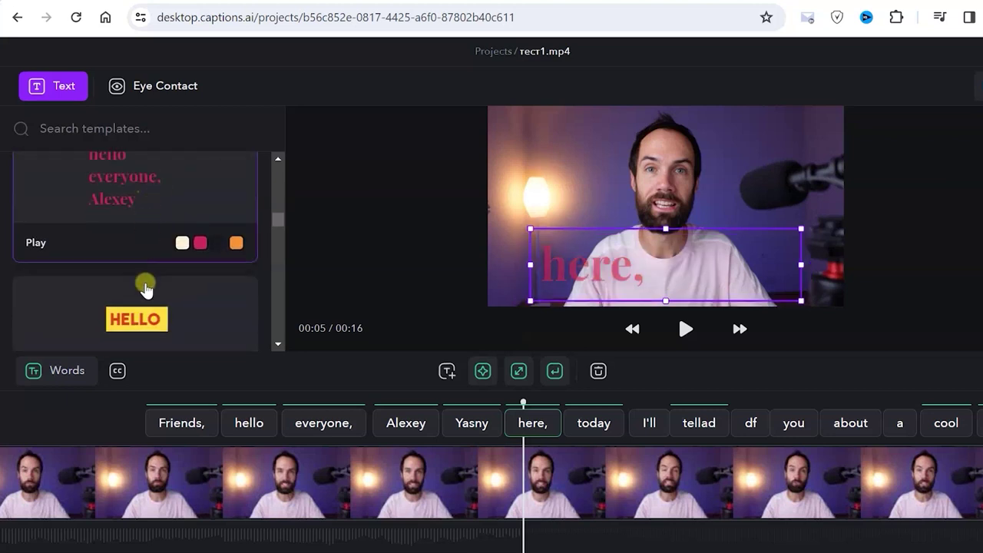
{"action": "left_click", "coordinate": [146, 319]}
{"action": "scroll", "coordinate": [149, 313], "scroll_direction": "down", "scroll_amount": 5}
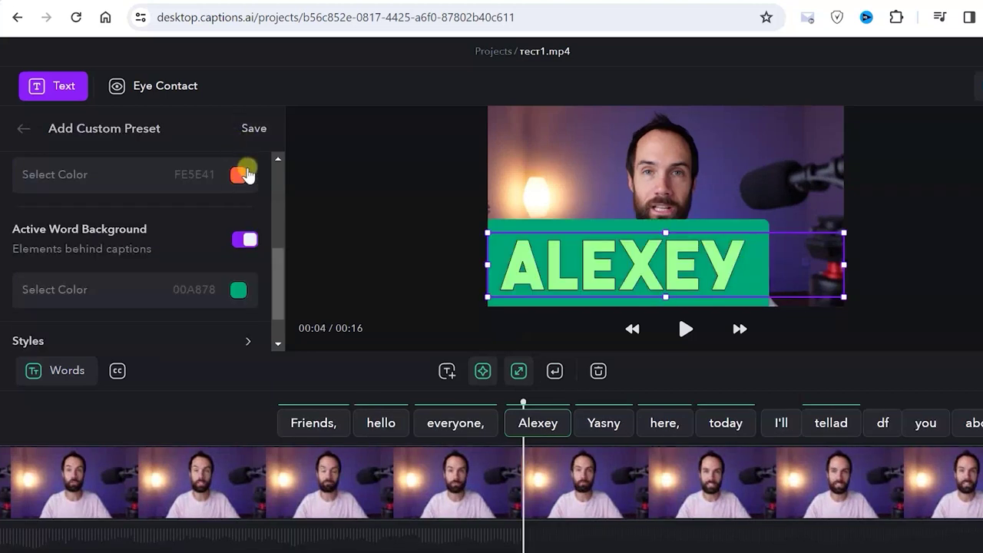
{"action": "scroll", "coordinate": [235, 201], "scroll_direction": "down", "scroll_amount": 1}
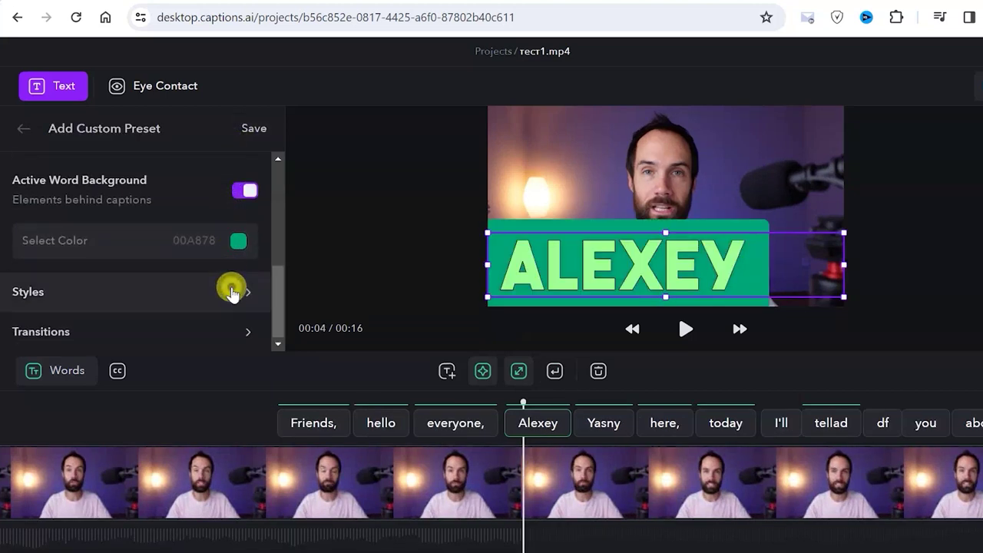
Expand the caption style options and set the translation language to English
{"action": "left_click", "coordinate": [231, 290]}
{"action": "scroll", "coordinate": [231, 287], "scroll_direction": "down", "scroll_amount": 5}
{"action": "scroll", "coordinate": [230, 287], "scroll_direction": "down", "scroll_amount": 1}
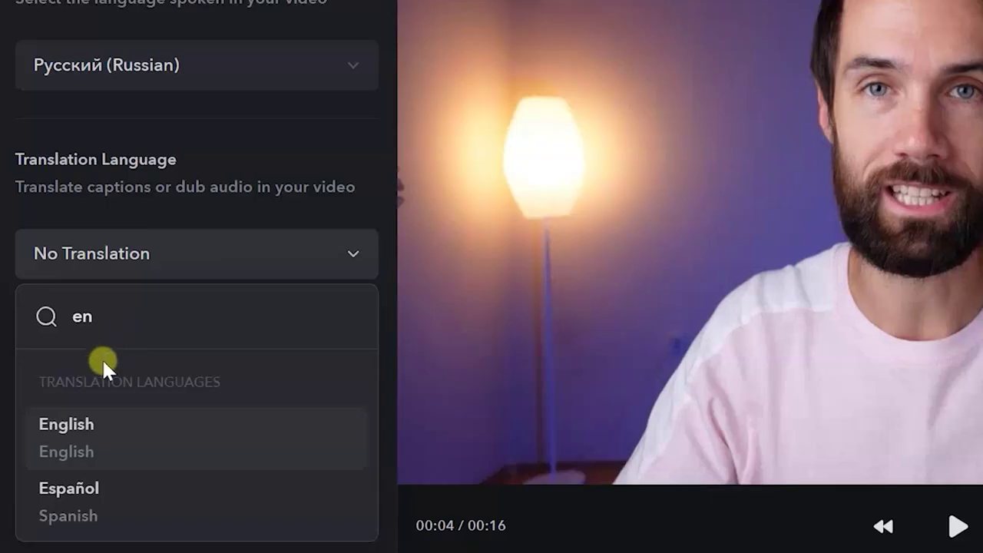
{"action": "left_click", "coordinate": [85, 436]}
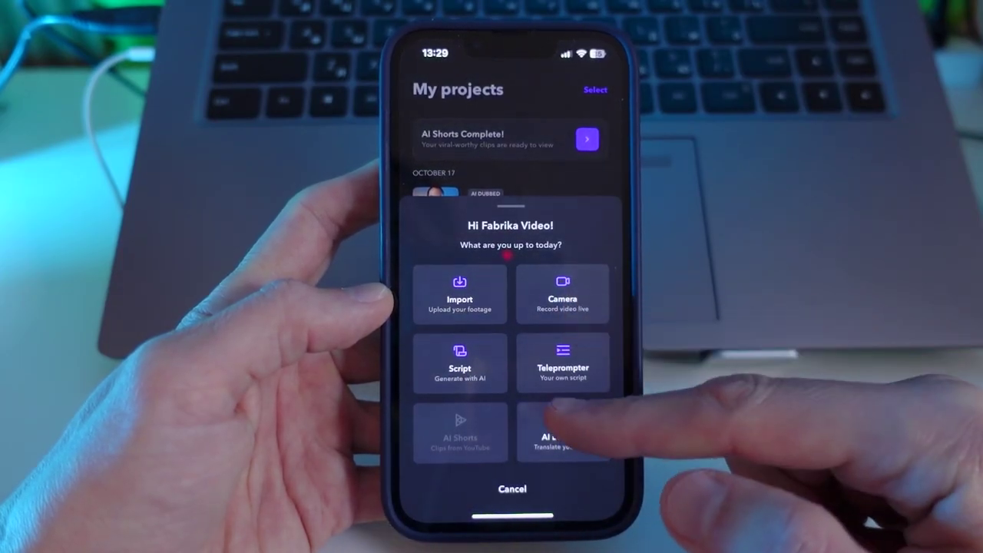
Choose Teleprompter on the Captions app's 'What are you up to today?' sheet
{"action": "left_click", "coordinate": [563, 367]}
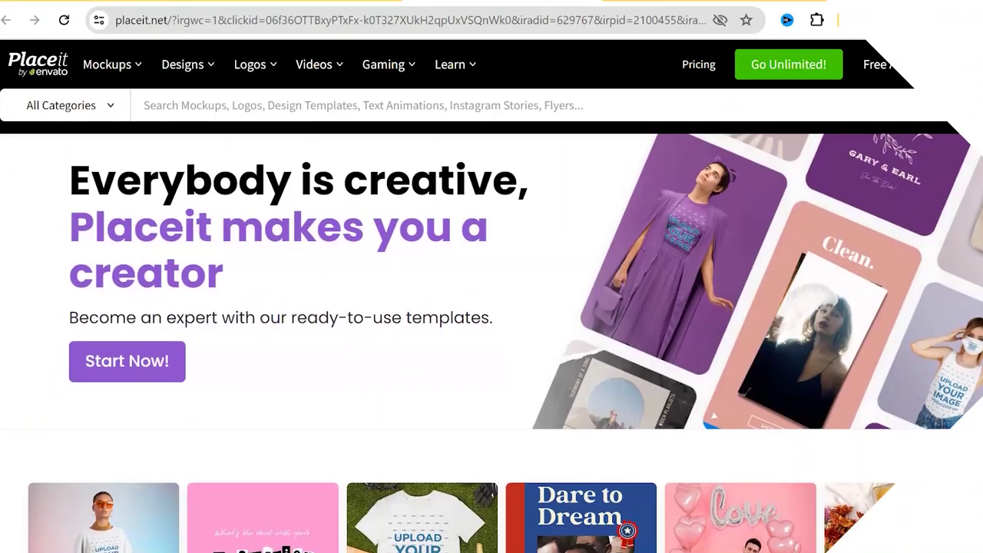
Browse Placeit's video template gallery and preview the 'Intro Maker for a News Channel' template
{"action": "scroll", "coordinate": [491, 346], "scroll_direction": "down", "scroll_amount": 1}
{"action": "scroll", "coordinate": [491, 346], "scroll_direction": "down", "scroll_amount": 1}
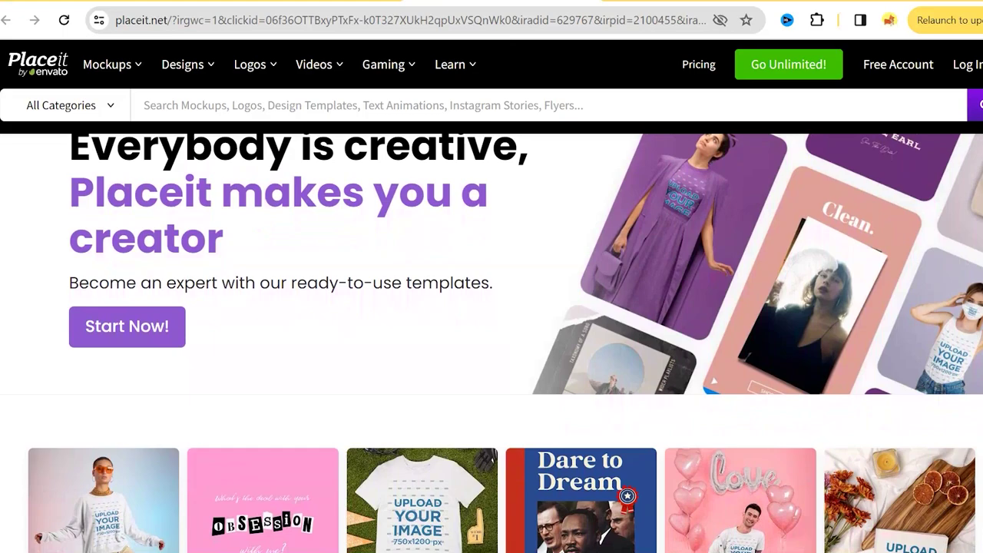
{"action": "scroll", "coordinate": [492, 346], "scroll_direction": "down", "scroll_amount": 1}
{"action": "scroll", "coordinate": [492, 346], "scroll_direction": "down", "scroll_amount": 1}
{"action": "scroll", "coordinate": [492, 345], "scroll_direction": "down", "scroll_amount": 1}
{"action": "scroll", "coordinate": [491, 346], "scroll_direction": "down", "scroll_amount": 1}
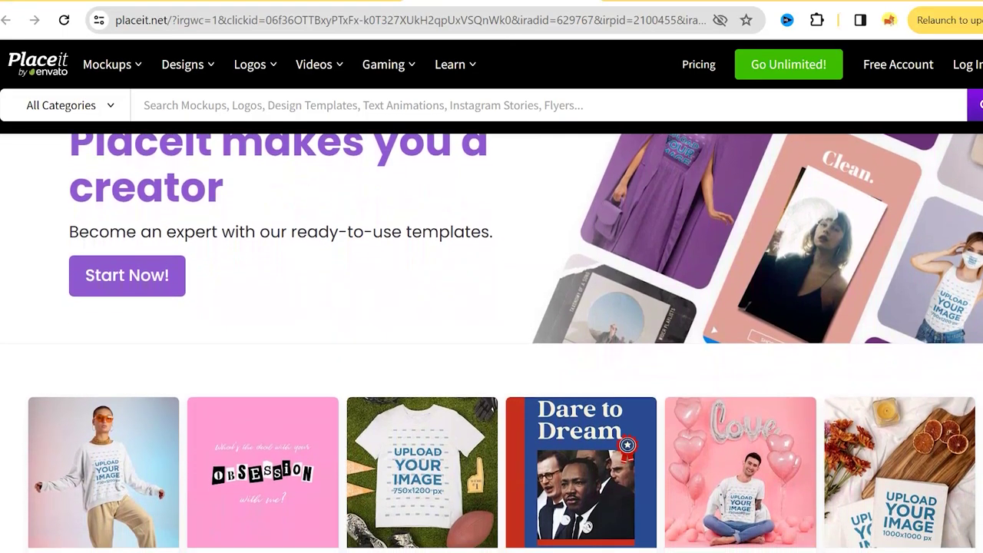
{"action": "scroll", "coordinate": [491, 346], "scroll_direction": "down", "scroll_amount": 1}
{"action": "scroll", "coordinate": [491, 346], "scroll_direction": "down", "scroll_amount": 1}
{"action": "scroll", "coordinate": [491, 346], "scroll_direction": "down", "scroll_amount": 1}
{"action": "scroll", "coordinate": [491, 346], "scroll_direction": "down", "scroll_amount": 1}
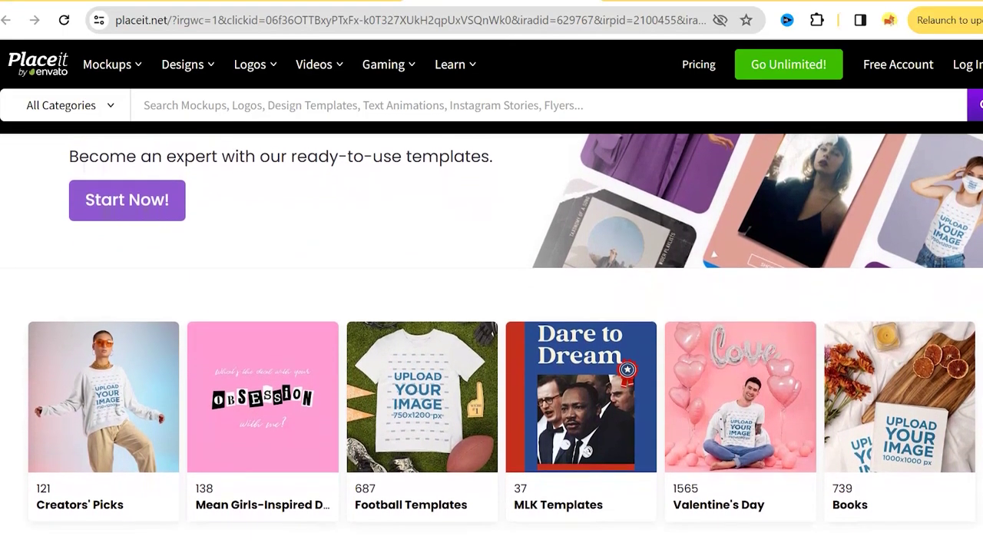
{"action": "scroll", "coordinate": [492, 346], "scroll_direction": "down", "scroll_amount": 1}
{"action": "scroll", "coordinate": [492, 346], "scroll_direction": "down", "scroll_amount": 1}
{"action": "mouse_move", "coordinate": [314, 64]}
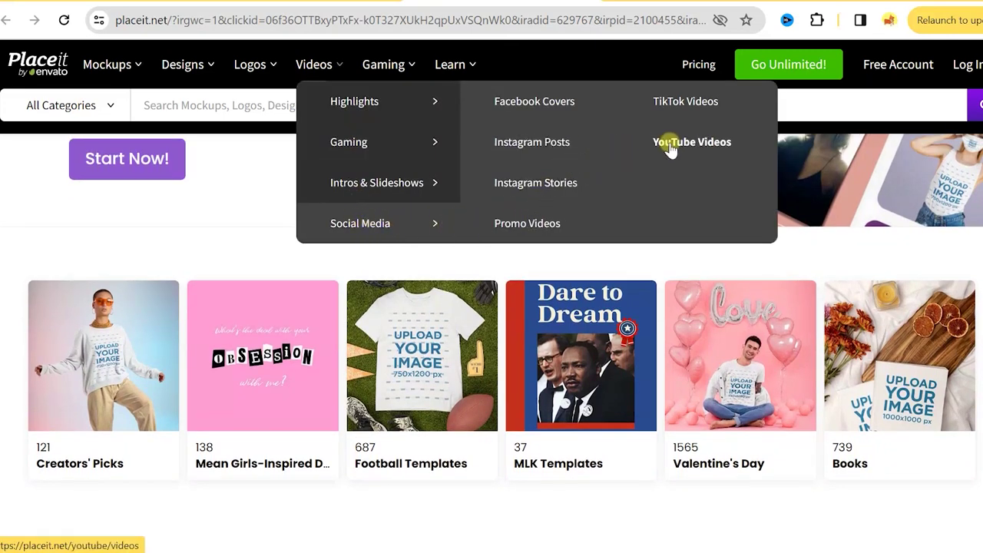
{"action": "left_click", "coordinate": [529, 223]}
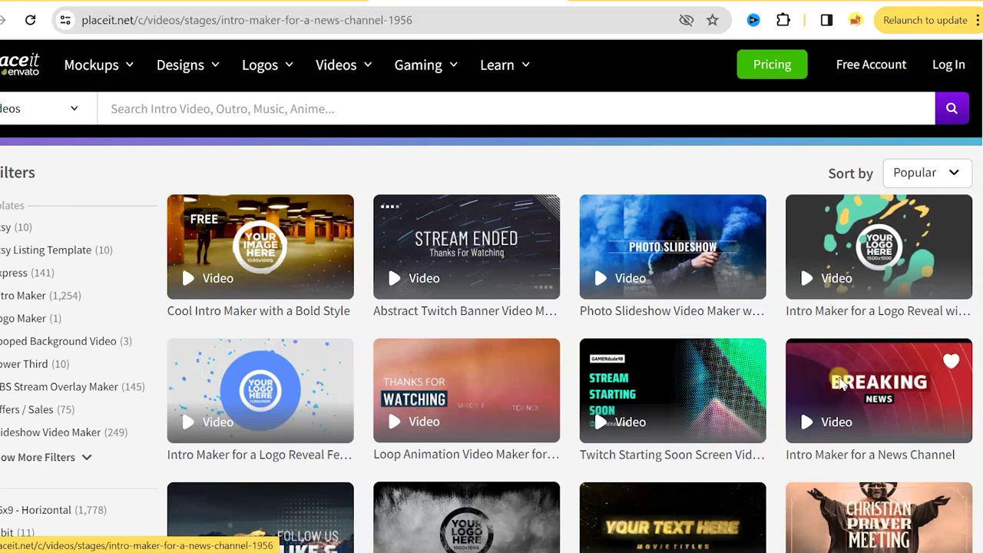
{"action": "left_click", "coordinate": [841, 384]}
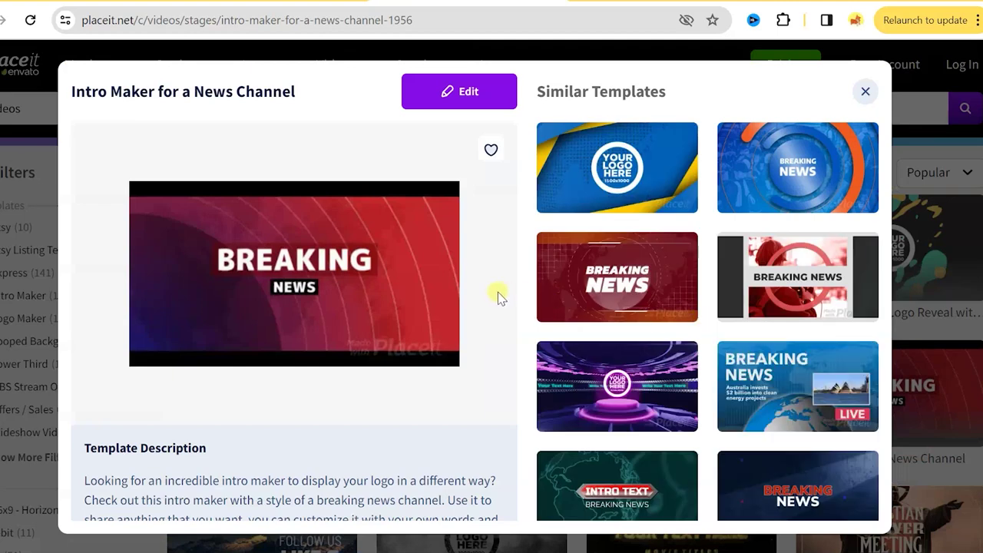
Scroll through the cards of Placeit's Instagram Reels video templates
{"action": "scroll", "coordinate": [571, 279], "scroll_direction": "down", "scroll_amount": 1}
{"action": "scroll", "coordinate": [576, 281], "scroll_direction": "up", "scroll_amount": 1}
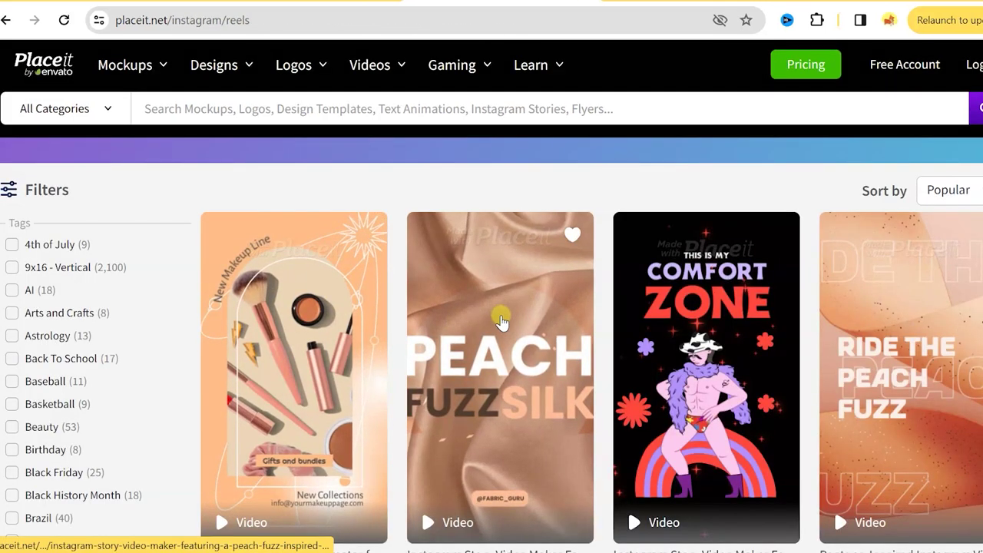
{"action": "scroll", "coordinate": [503, 320], "scroll_direction": "down", "scroll_amount": 2}
{"action": "scroll", "coordinate": [511, 323], "scroll_direction": "down", "scroll_amount": 2}
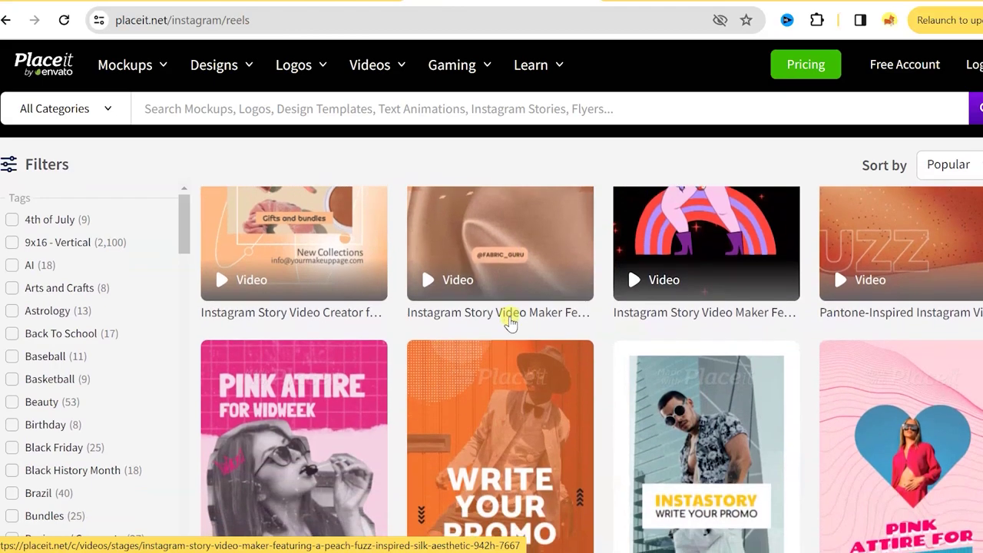
{"action": "scroll", "coordinate": [511, 322], "scroll_direction": "down", "scroll_amount": 2}
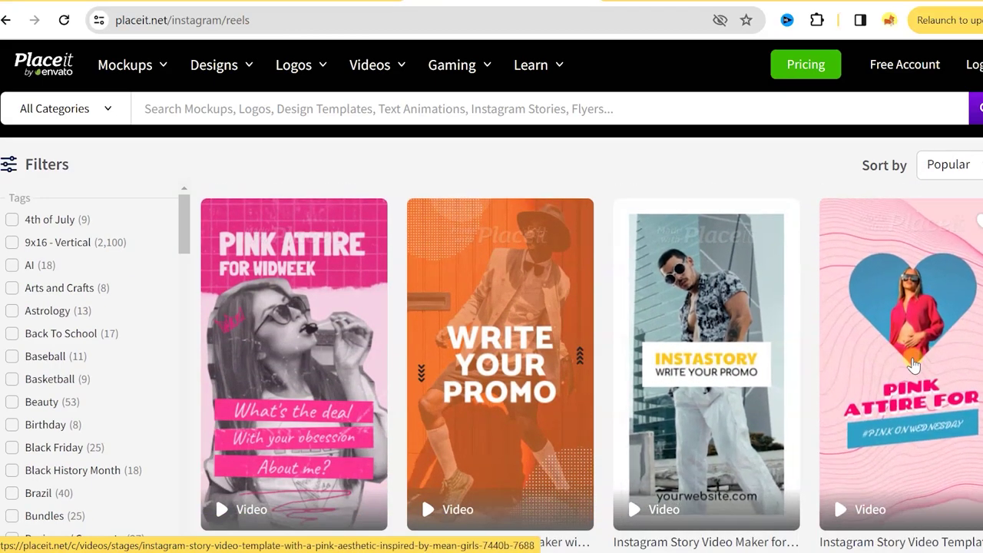
{"action": "scroll", "coordinate": [768, 323], "scroll_direction": "down", "scroll_amount": 4}
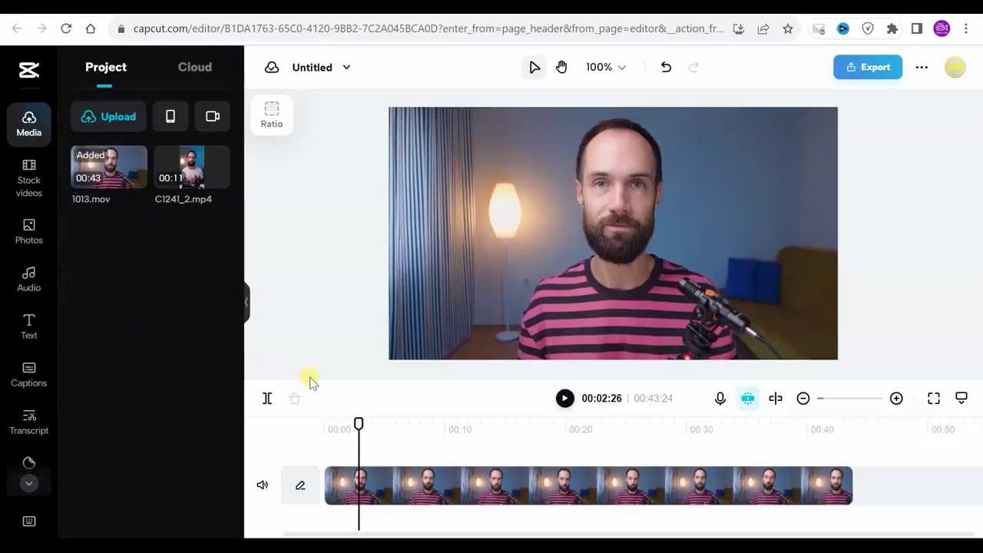
Enlarge the preview and select the interview clip to list its background-removal and retouching tools
{"action": "left_click_drag", "start_coordinate": [345, 382], "coordinate": [353, 386]}
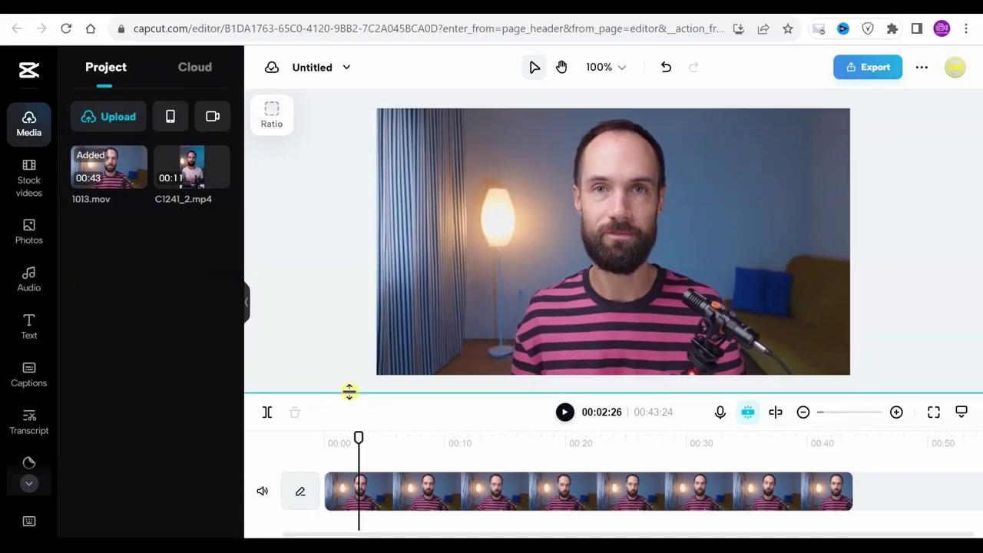
{"action": "left_click", "coordinate": [673, 292]}
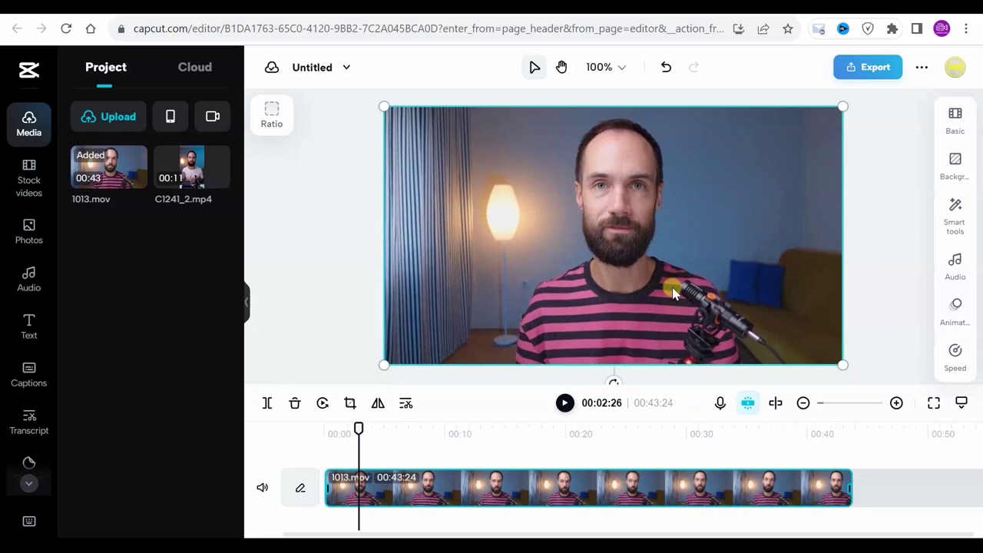
{"action": "left_click", "coordinate": [954, 219]}
{"action": "mouse_move", "coordinate": [840, 172]}
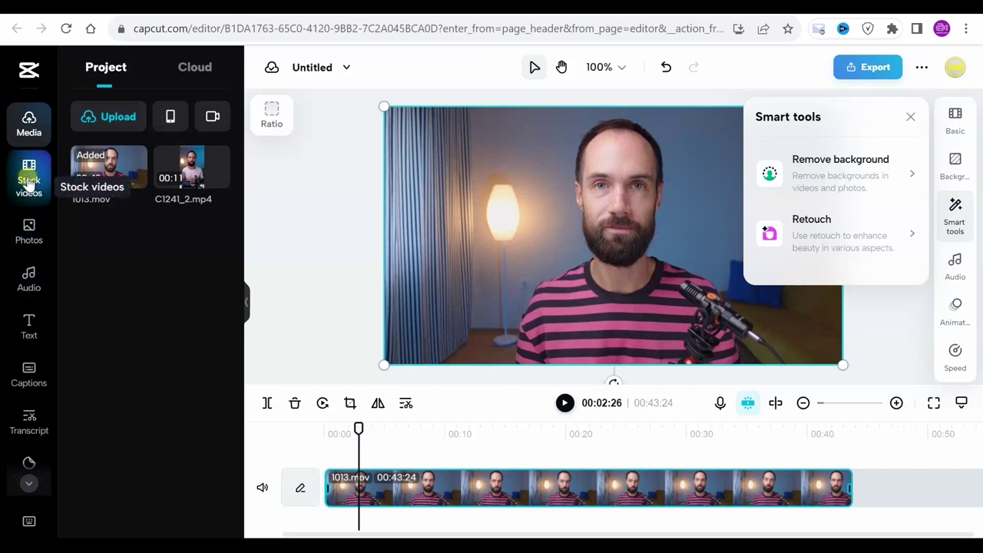
{"action": "left_click", "coordinate": [28, 183]}
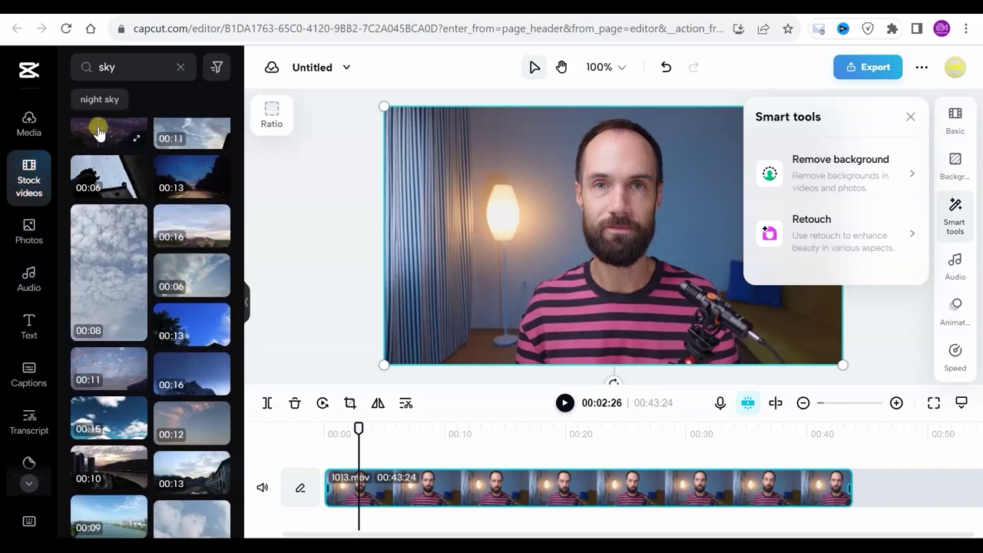
{"action": "left_click", "coordinate": [106, 102]}
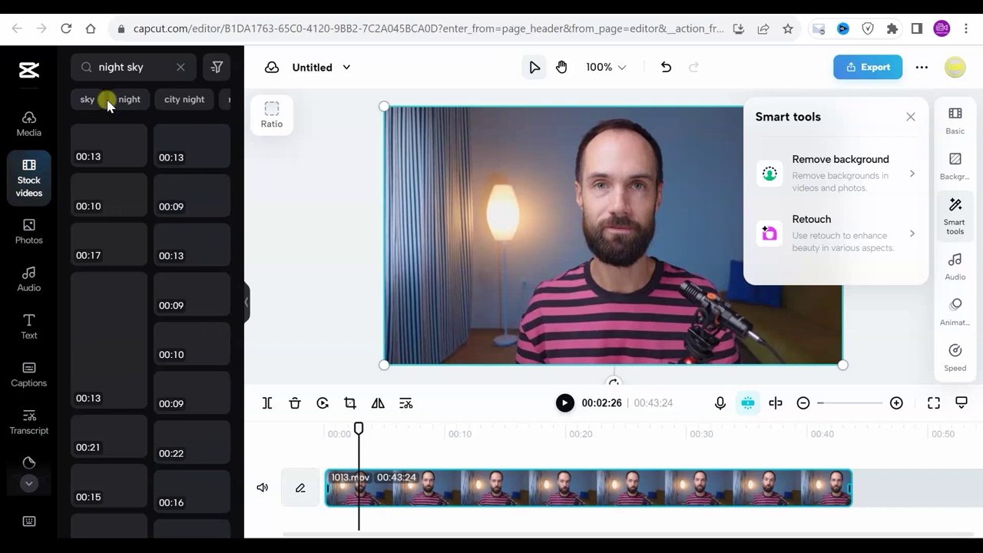
{"action": "scroll", "coordinate": [115, 159], "scroll_direction": "down", "scroll_amount": 2}
{"action": "scroll", "coordinate": [115, 160], "scroll_direction": "down", "scroll_amount": 1}
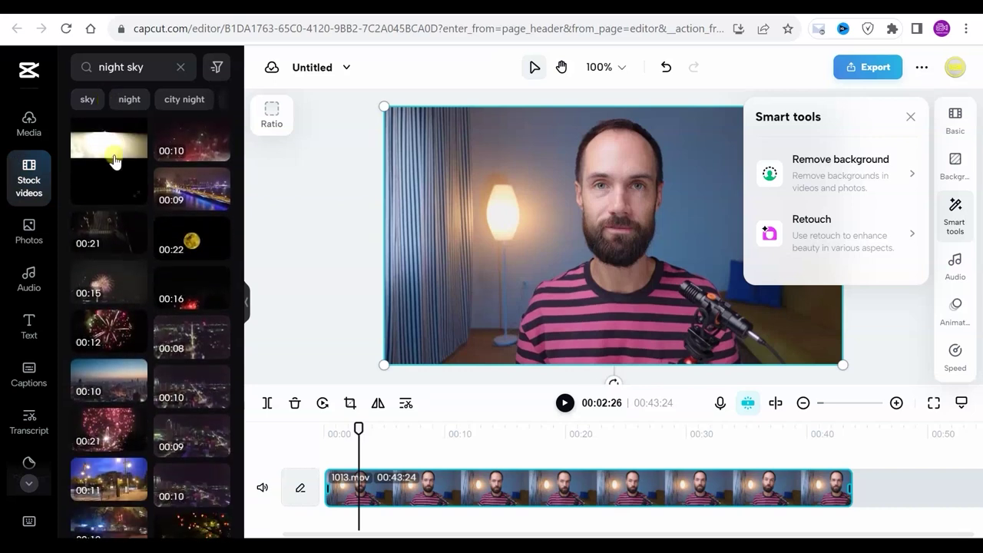
{"action": "left_click", "coordinate": [38, 231]}
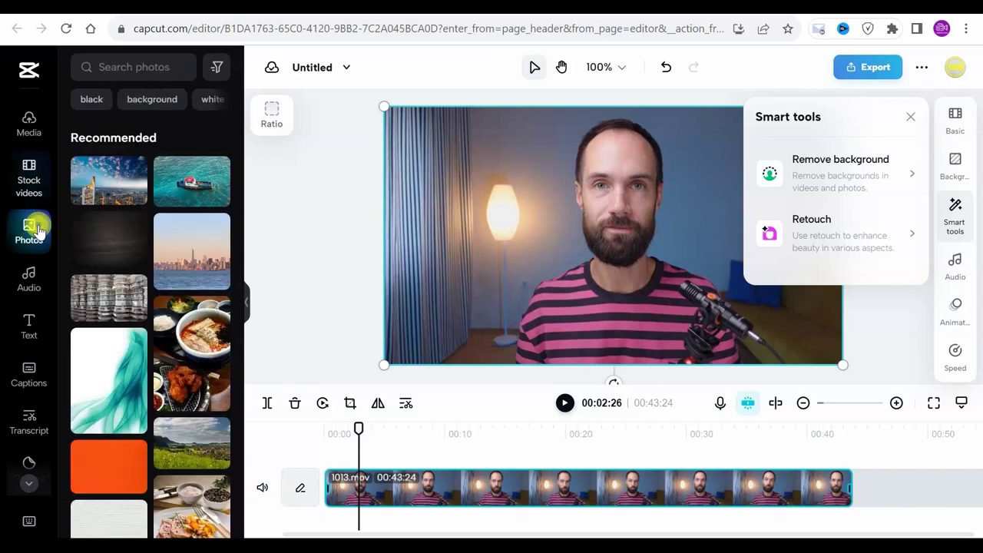
{"action": "left_click", "coordinate": [98, 107]}
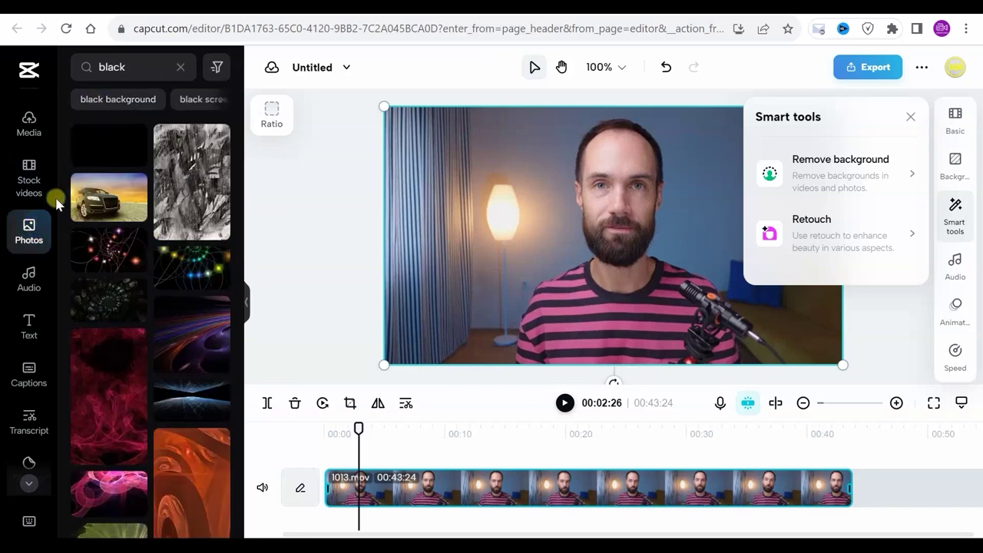
{"action": "left_click", "coordinate": [31, 285]}
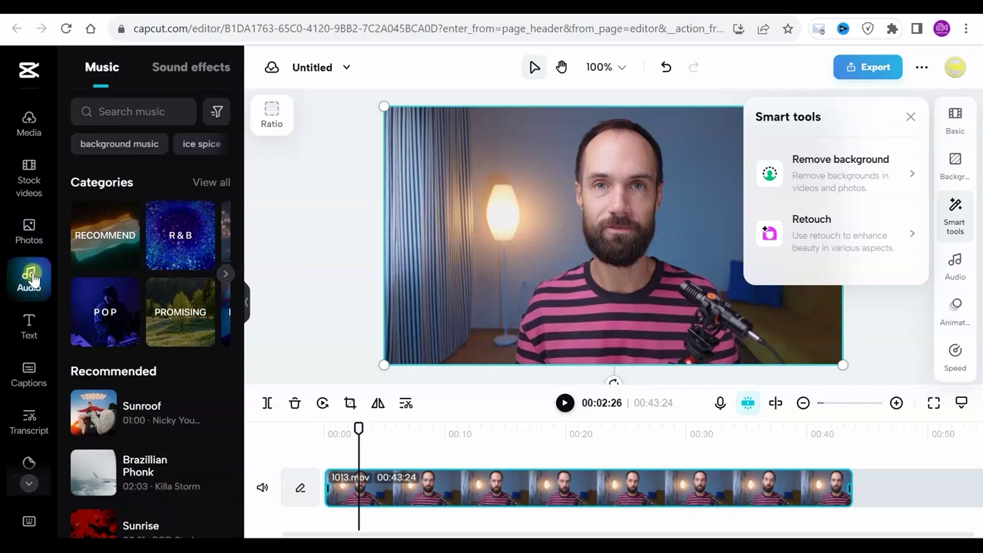
{"action": "left_click", "coordinate": [29, 329]}
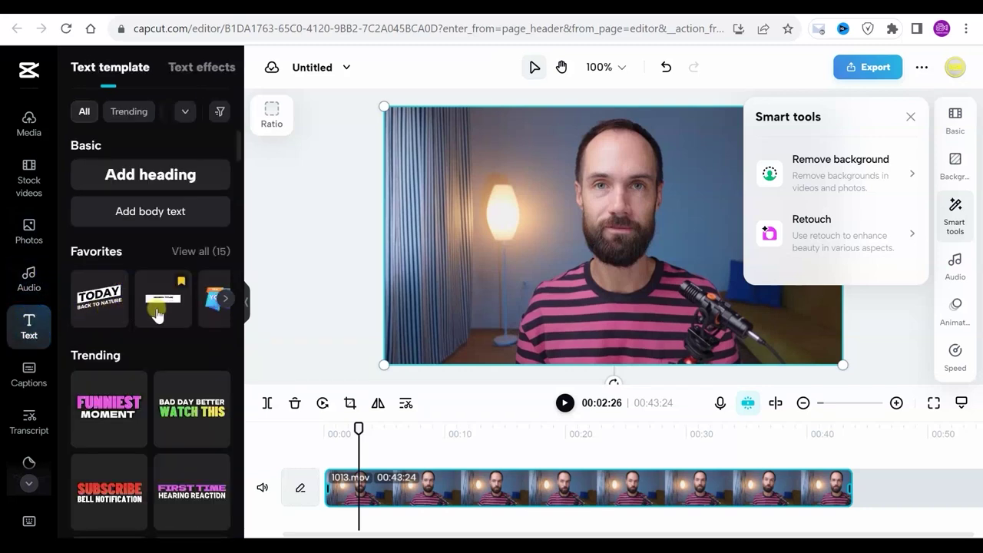
{"action": "left_click", "coordinate": [223, 299]}
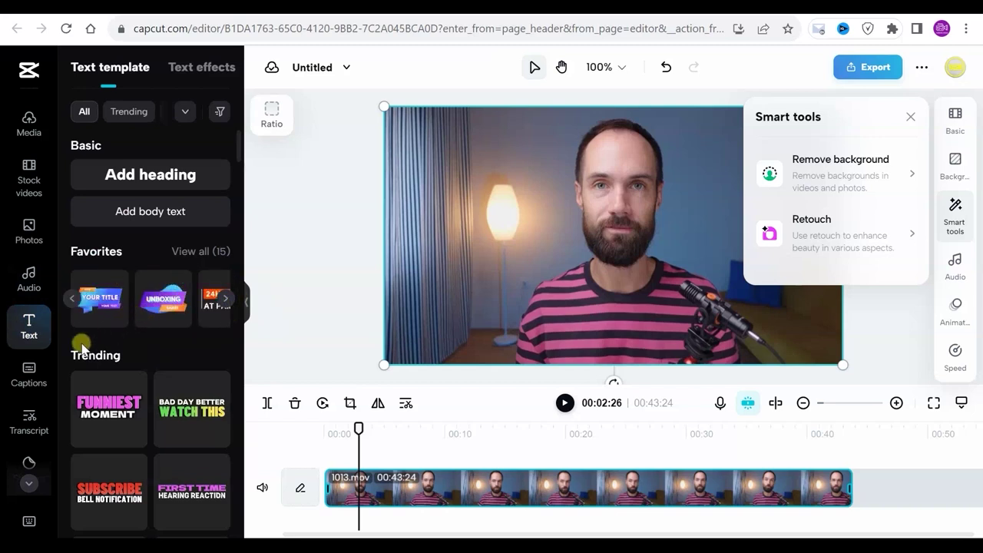
{"action": "left_click", "coordinate": [29, 421]}
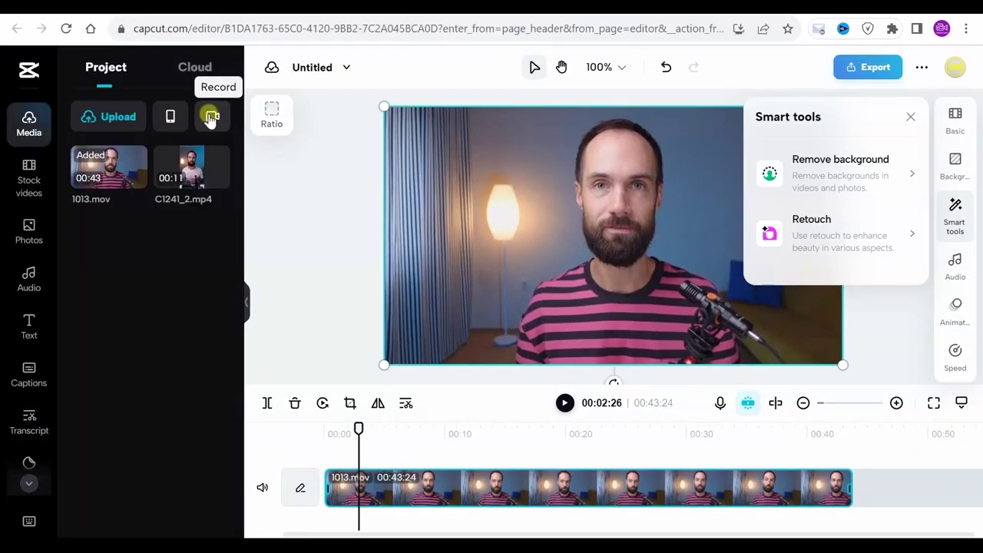
Show CapCut's recording options and the QR code for uploading media from a phone
{"action": "left_click", "coordinate": [209, 119]}
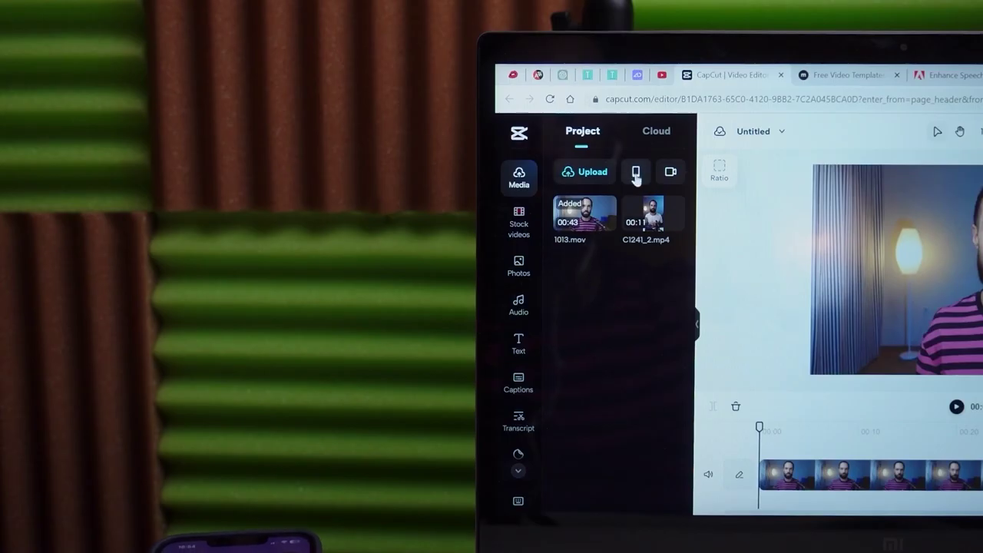
{"action": "left_click", "coordinate": [637, 173]}
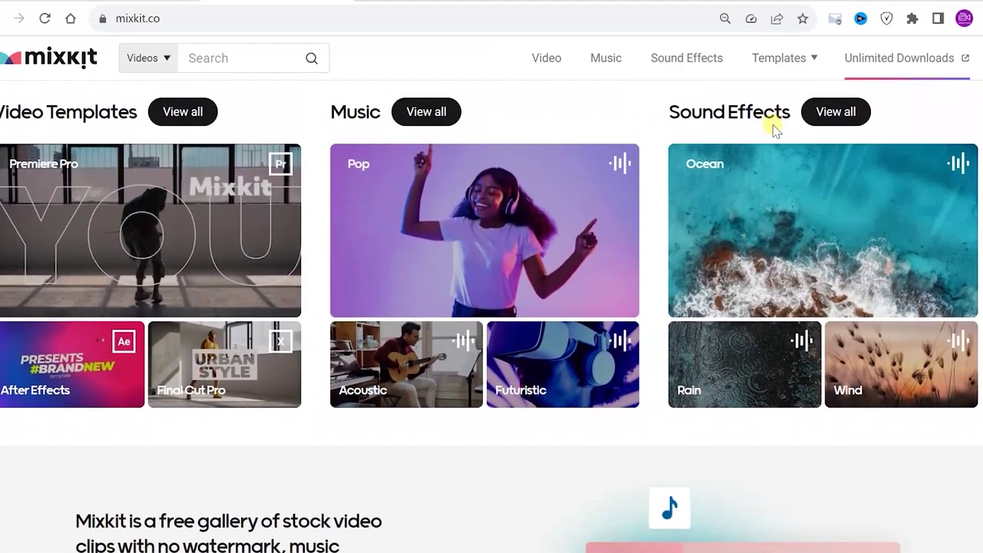
Look at Mixkit's media search categories, then go to the free video templates page
{"action": "left_click", "coordinate": [263, 56]}
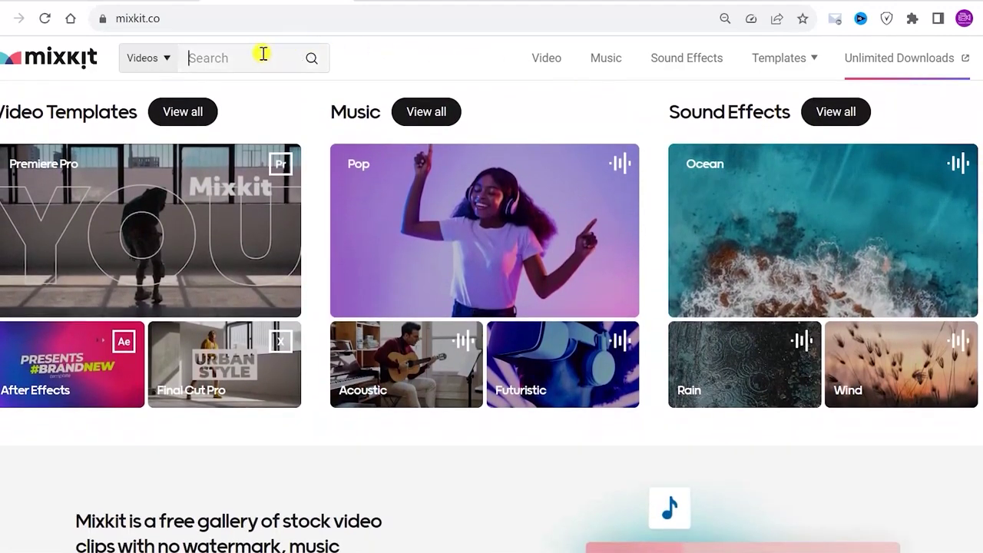
{"action": "left_click", "coordinate": [167, 59]}
{"action": "left_click", "coordinate": [177, 62]}
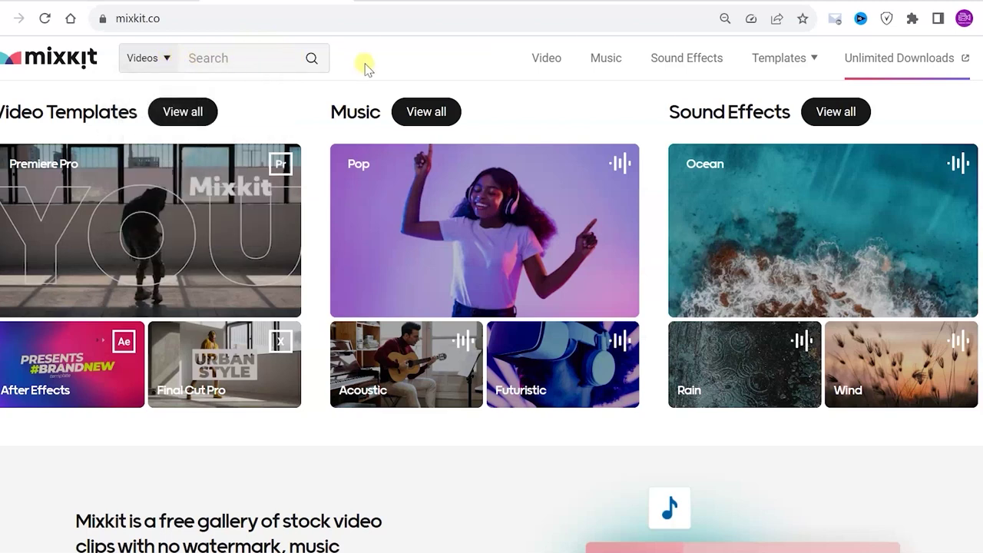
{"action": "mouse_move", "coordinate": [781, 58]}
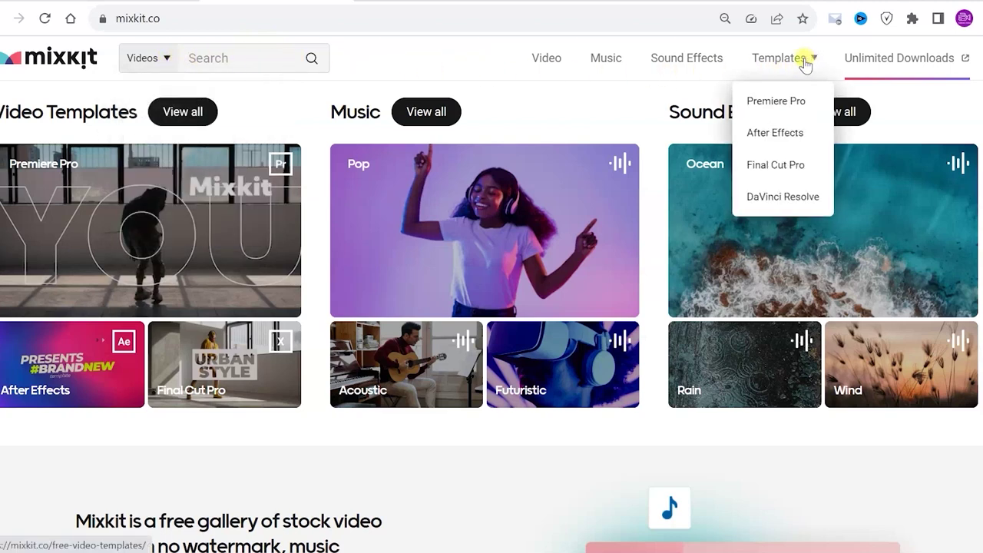
{"action": "left_click", "coordinate": [805, 65]}
Scroll the free video templates and open the After Effects templates collection
{"action": "scroll", "coordinate": [707, 144], "scroll_direction": "down", "scroll_amount": 2}
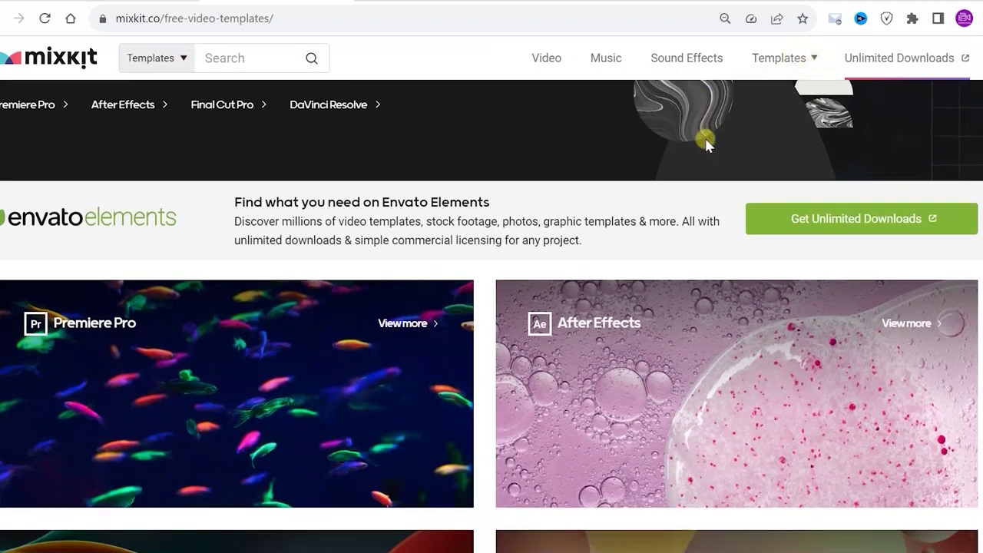
{"action": "scroll", "coordinate": [707, 145], "scroll_direction": "down", "scroll_amount": 1}
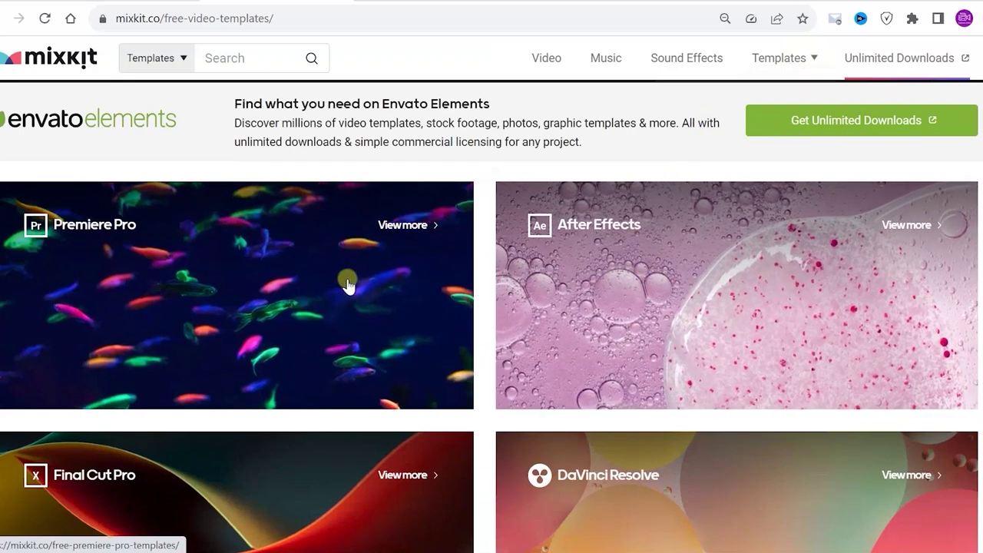
{"action": "scroll", "coordinate": [319, 316], "scroll_direction": "down", "scroll_amount": 1}
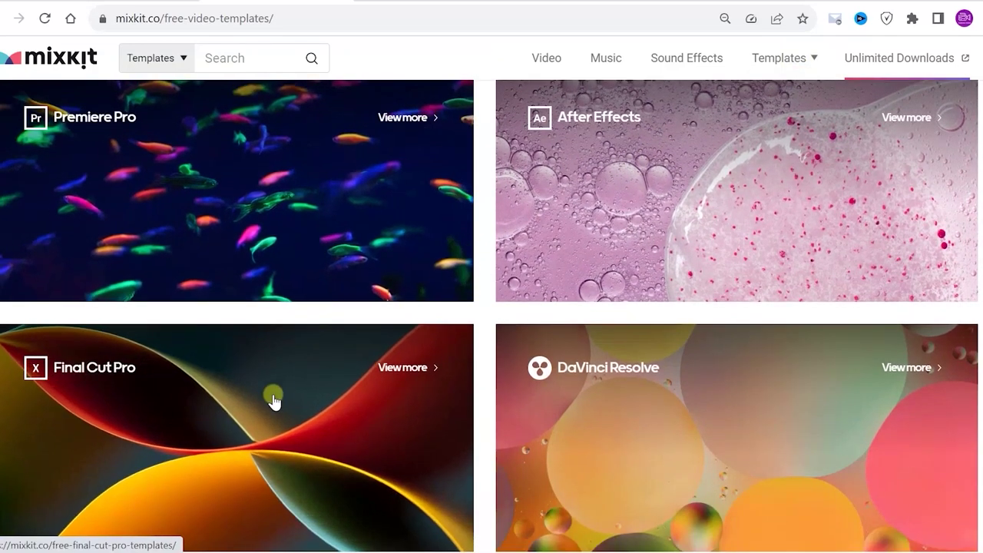
{"action": "scroll", "coordinate": [274, 398], "scroll_direction": "down", "scroll_amount": 1}
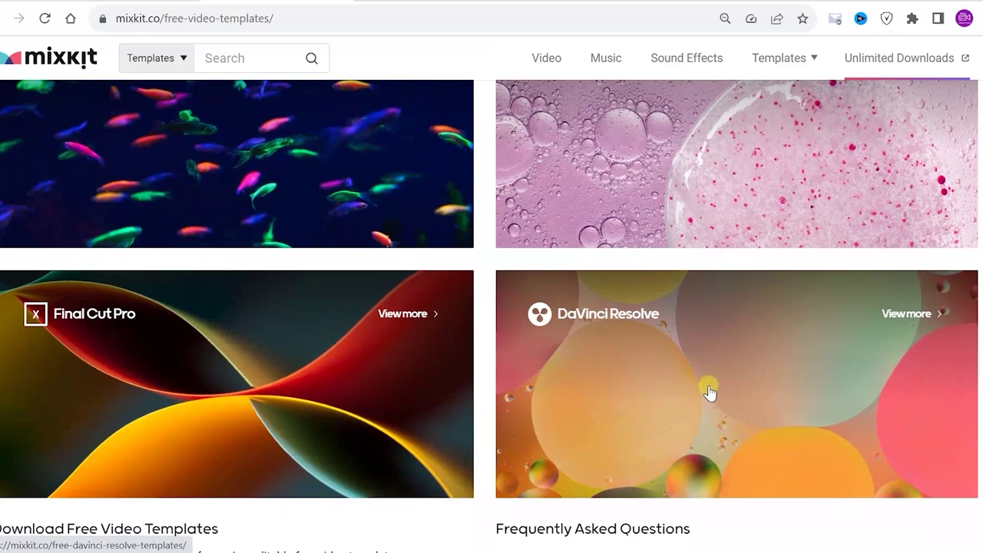
{"action": "scroll", "coordinate": [861, 285], "scroll_direction": "up", "scroll_amount": 1}
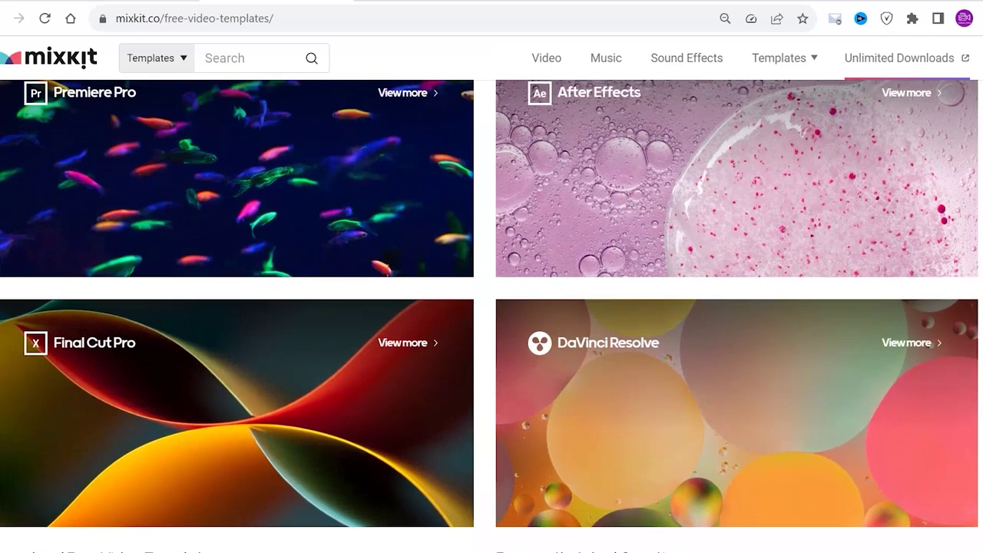
{"action": "left_click", "coordinate": [832, 238]}
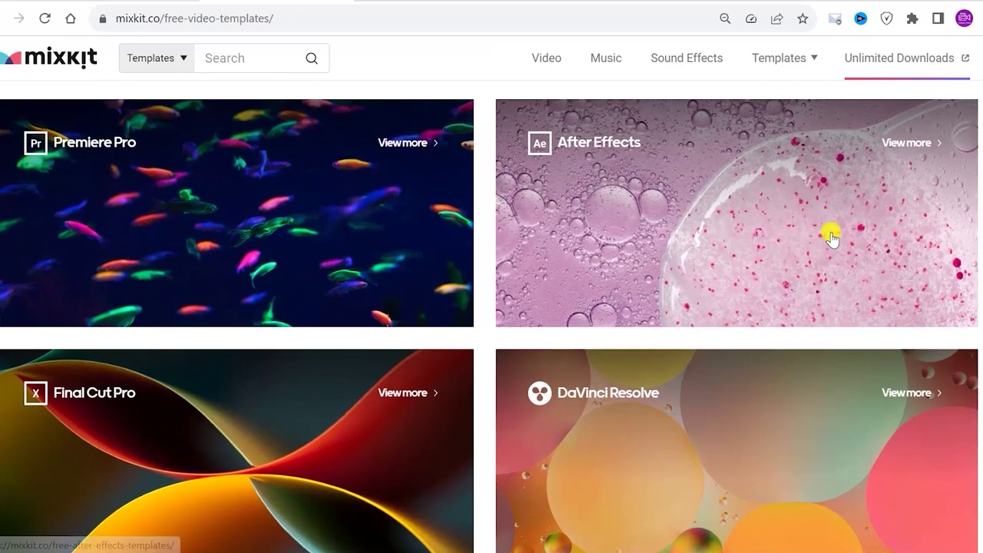
{"action": "scroll", "coordinate": [833, 239], "scroll_direction": "down", "scroll_amount": 2}
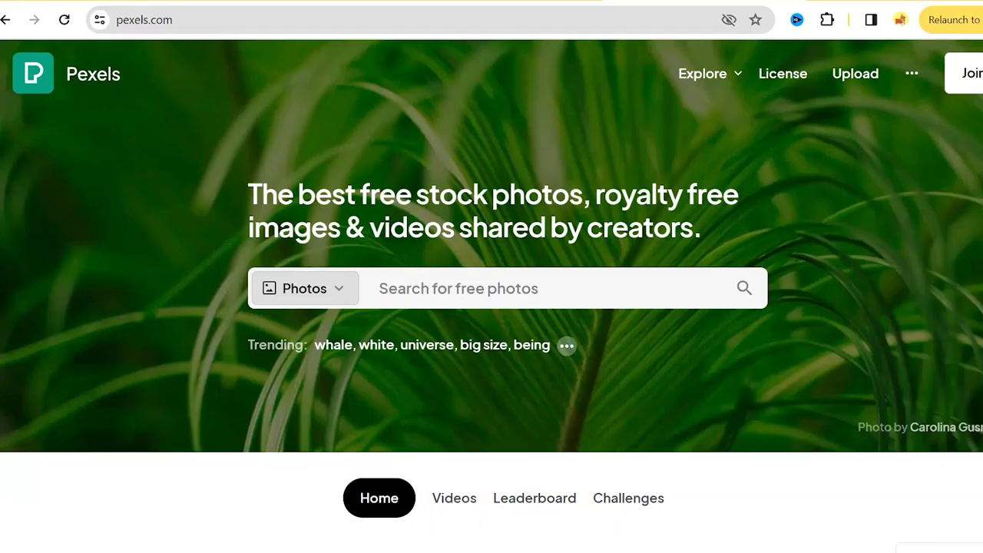
Scroll the Pexels photo home page, then switch to the Videos section
{"action": "scroll", "coordinate": [492, 297], "scroll_direction": "down", "scroll_amount": 1}
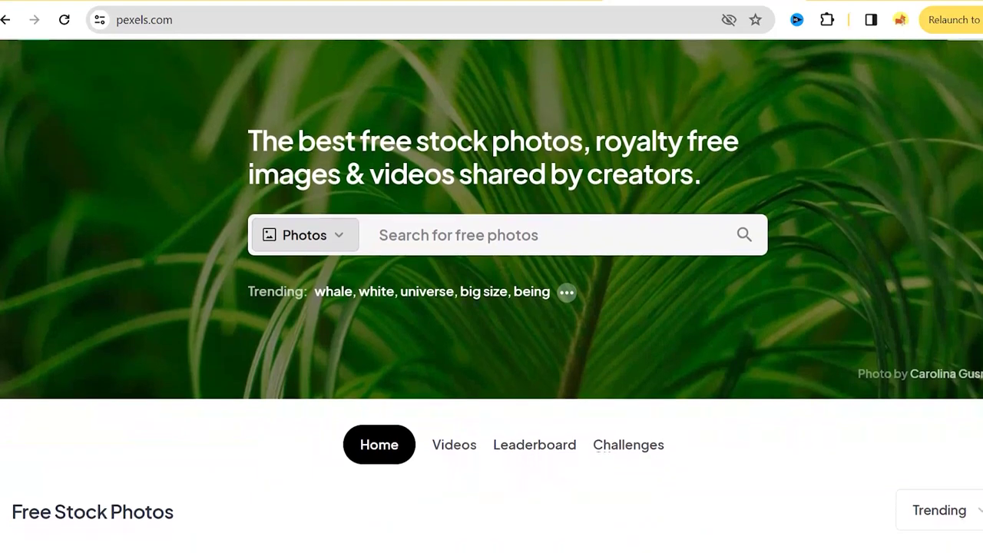
{"action": "scroll", "coordinate": [492, 297], "scroll_direction": "down", "scroll_amount": 1}
{"action": "scroll", "coordinate": [492, 297], "scroll_direction": "down", "scroll_amount": 1}
{"action": "scroll", "coordinate": [492, 297], "scroll_direction": "down", "scroll_amount": 1}
{"action": "scroll", "coordinate": [491, 297], "scroll_direction": "down", "scroll_amount": 1}
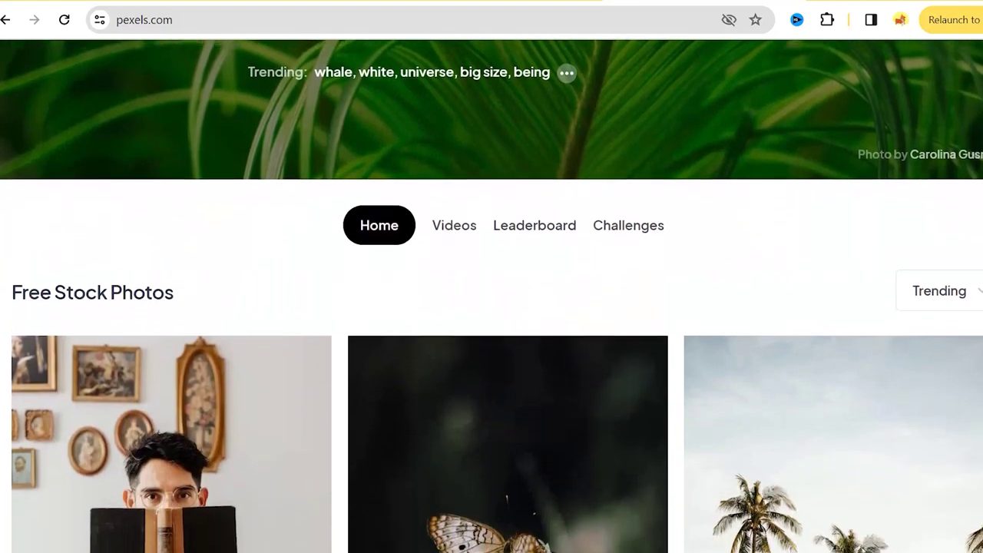
{"action": "scroll", "coordinate": [492, 296], "scroll_direction": "down", "scroll_amount": 1}
{"action": "scroll", "coordinate": [492, 297], "scroll_direction": "down", "scroll_amount": 1}
{"action": "left_click", "coordinate": [455, 116]}
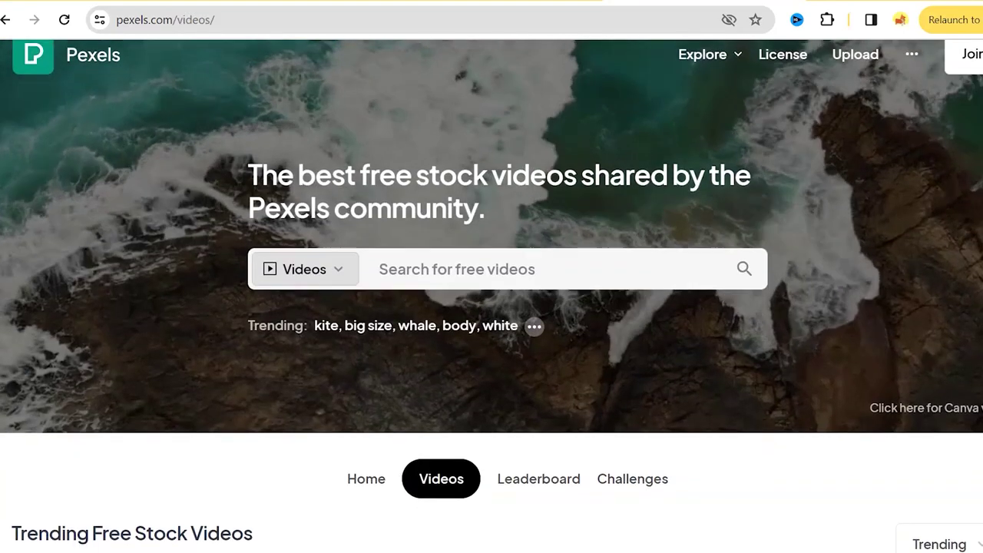
Scroll through the grid of trending free stock videos on Pexels
{"action": "scroll", "coordinate": [492, 297], "scroll_direction": "down", "scroll_amount": 1}
{"action": "scroll", "coordinate": [492, 297], "scroll_direction": "down", "scroll_amount": 1}
{"action": "scroll", "coordinate": [492, 296], "scroll_direction": "down", "scroll_amount": 1}
{"action": "scroll", "coordinate": [492, 297], "scroll_direction": "down", "scroll_amount": 1}
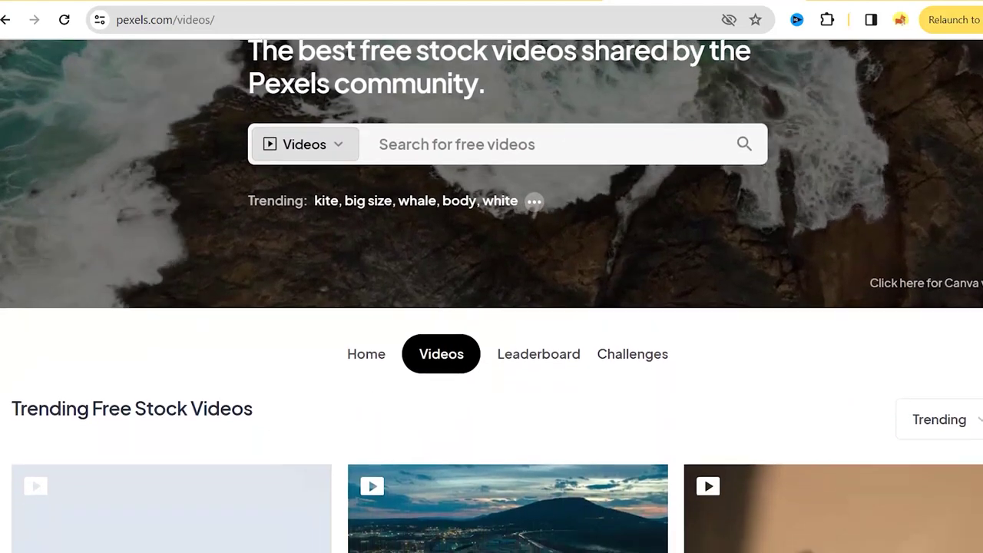
{"action": "scroll", "coordinate": [492, 297], "scroll_direction": "down", "scroll_amount": 1}
{"action": "scroll", "coordinate": [492, 297], "scroll_direction": "down", "scroll_amount": 1}
{"action": "scroll", "coordinate": [492, 297], "scroll_direction": "down", "scroll_amount": 1}
{"action": "scroll", "coordinate": [492, 296], "scroll_direction": "down", "scroll_amount": 1}
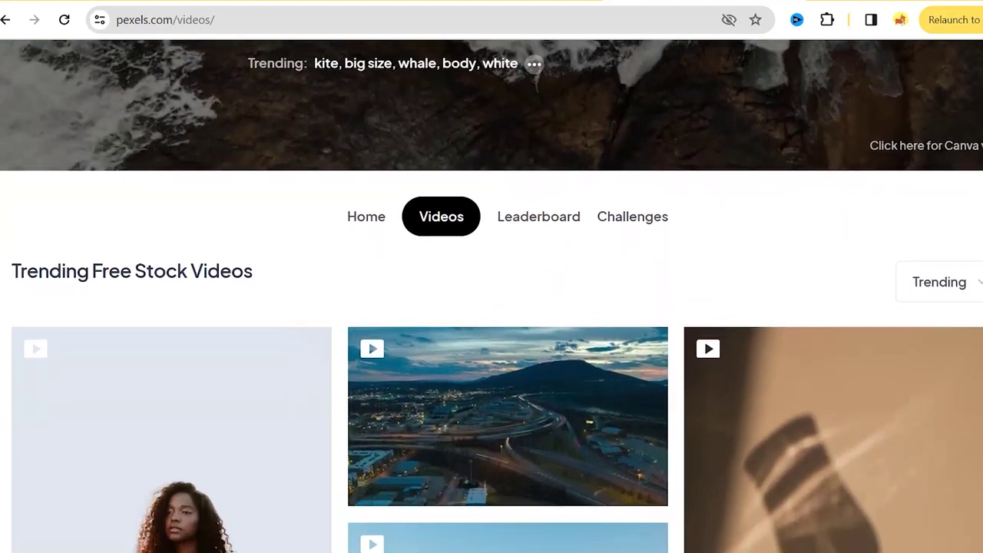
{"action": "scroll", "coordinate": [492, 297], "scroll_direction": "down", "scroll_amount": 1}
{"action": "scroll", "coordinate": [491, 297], "scroll_direction": "down", "scroll_amount": 1}
{"action": "scroll", "coordinate": [492, 296], "scroll_direction": "down", "scroll_amount": 1}
{"action": "scroll", "coordinate": [492, 296], "scroll_direction": "down", "scroll_amount": 1}
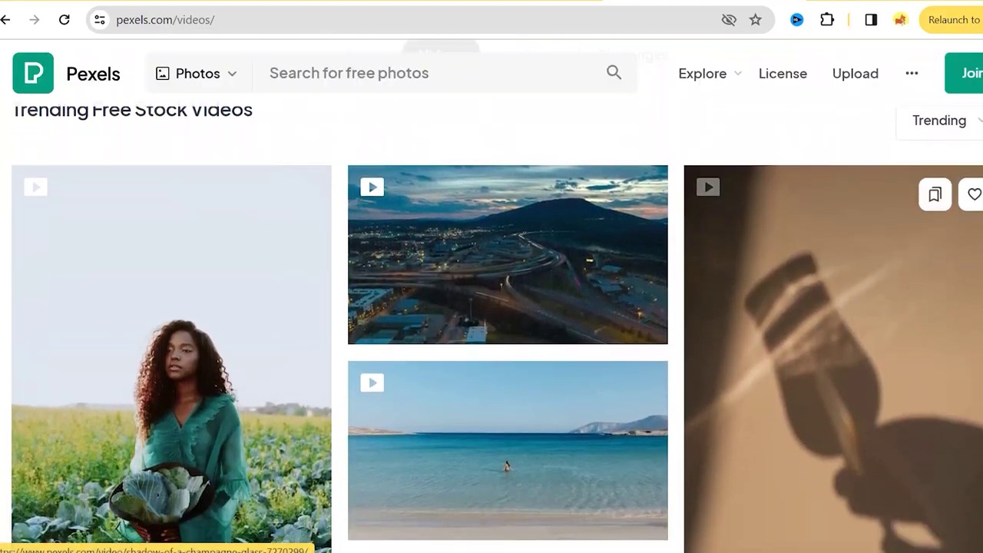
{"action": "scroll", "coordinate": [491, 297], "scroll_direction": "down", "scroll_amount": 1}
{"action": "scroll", "coordinate": [492, 296], "scroll_direction": "down", "scroll_amount": 1}
{"action": "scroll", "coordinate": [491, 296], "scroll_direction": "down", "scroll_amount": 1}
{"action": "scroll", "coordinate": [492, 297], "scroll_direction": "down", "scroll_amount": 1}
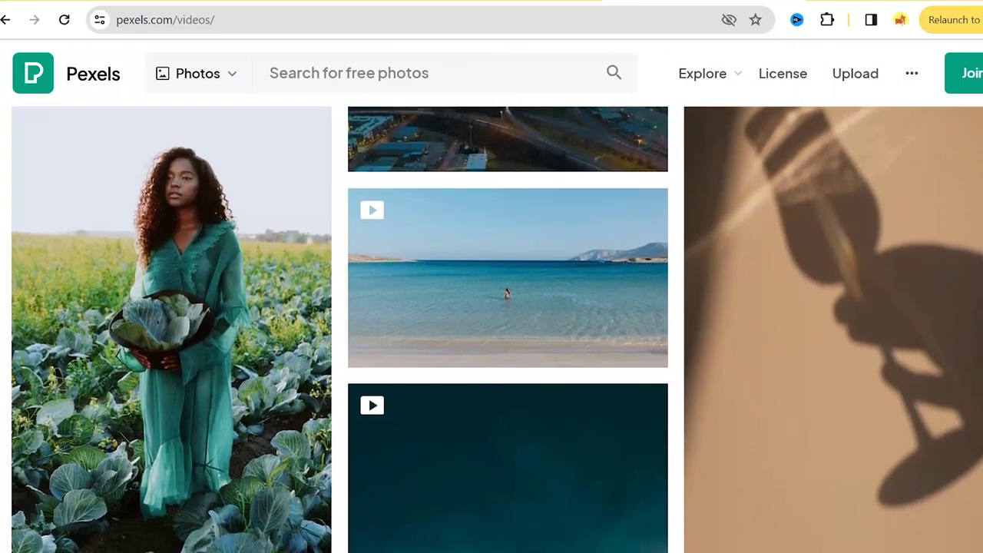
{"action": "scroll", "coordinate": [491, 296], "scroll_direction": "down", "scroll_amount": 1}
{"action": "scroll", "coordinate": [492, 296], "scroll_direction": "down", "scroll_amount": 1}
{"action": "scroll", "coordinate": [492, 297], "scroll_direction": "down", "scroll_amount": 1}
{"action": "scroll", "coordinate": [492, 297], "scroll_direction": "down", "scroll_amount": 1}
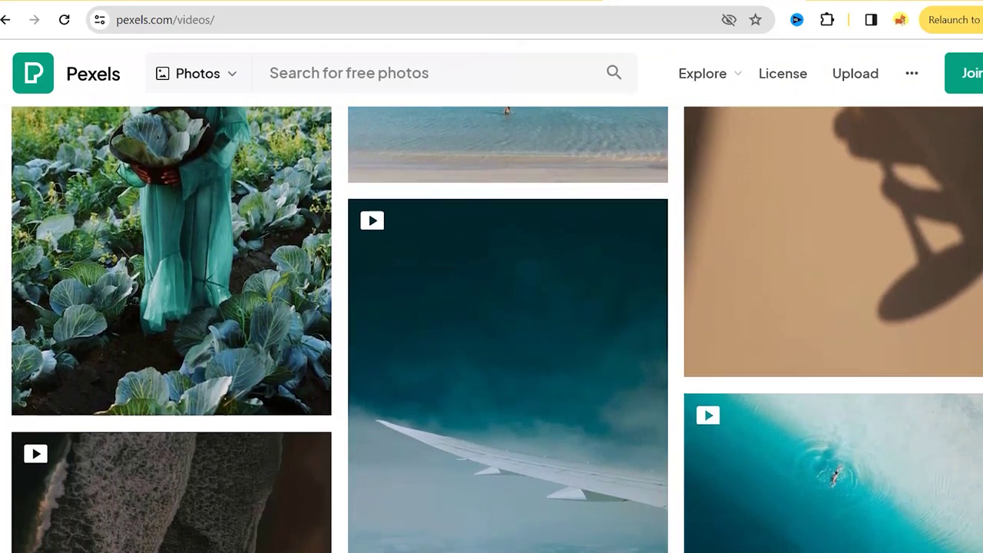
{"action": "scroll", "coordinate": [492, 297], "scroll_direction": "down", "scroll_amount": 1}
{"action": "scroll", "coordinate": [492, 297], "scroll_direction": "down", "scroll_amount": 1}
{"action": "scroll", "coordinate": [492, 296], "scroll_direction": "down", "scroll_amount": 1}
{"action": "scroll", "coordinate": [492, 296], "scroll_direction": "down", "scroll_amount": 1}
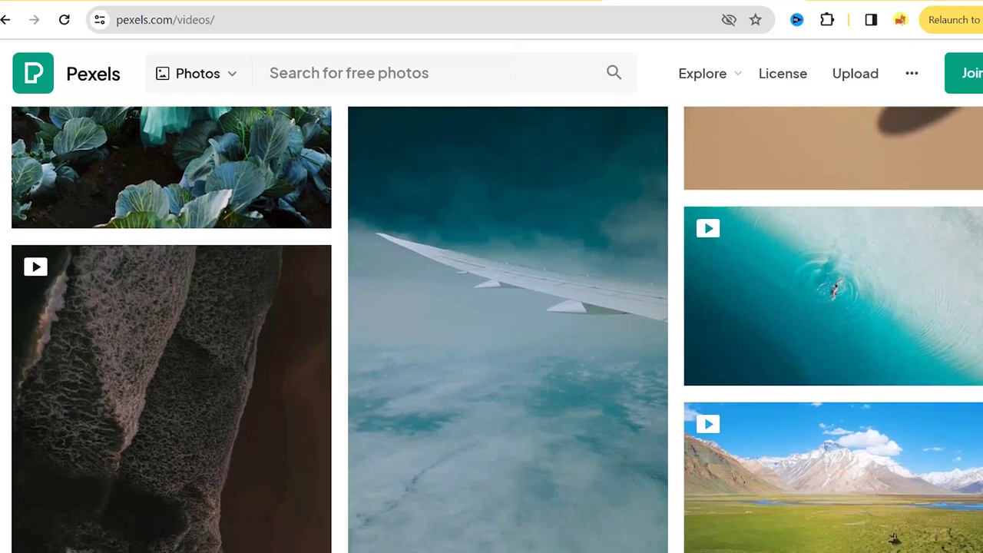
{"action": "scroll", "coordinate": [919, 258], "scroll_direction": "down", "scroll_amount": 1}
{"action": "scroll", "coordinate": [920, 258], "scroll_direction": "down", "scroll_amount": 1}
{"action": "scroll", "coordinate": [919, 258], "scroll_direction": "down", "scroll_amount": 1}
{"action": "scroll", "coordinate": [920, 258], "scroll_direction": "down", "scroll_amount": 1}
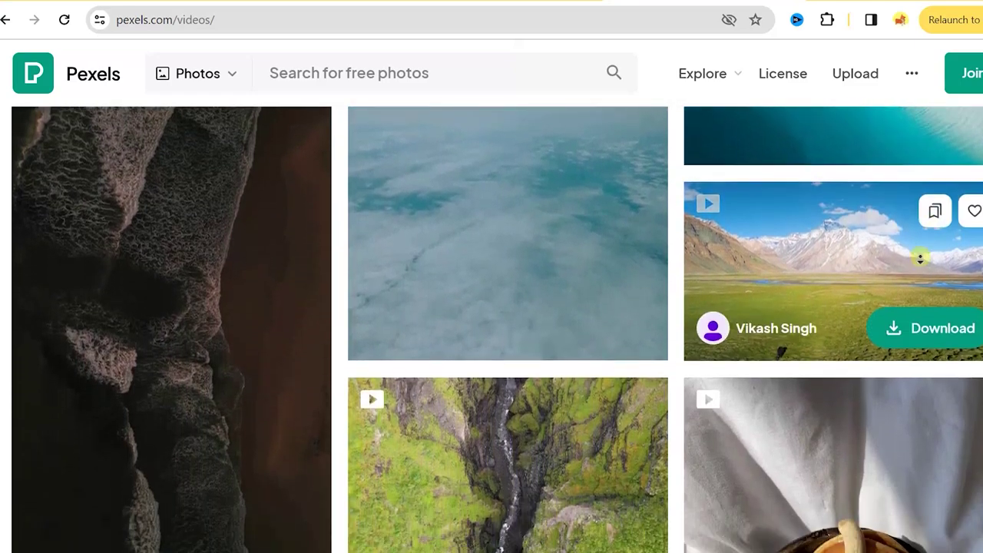
{"action": "scroll", "coordinate": [919, 258], "scroll_direction": "down", "scroll_amount": 1}
{"action": "scroll", "coordinate": [865, 205], "scroll_direction": "down", "scroll_amount": 3}
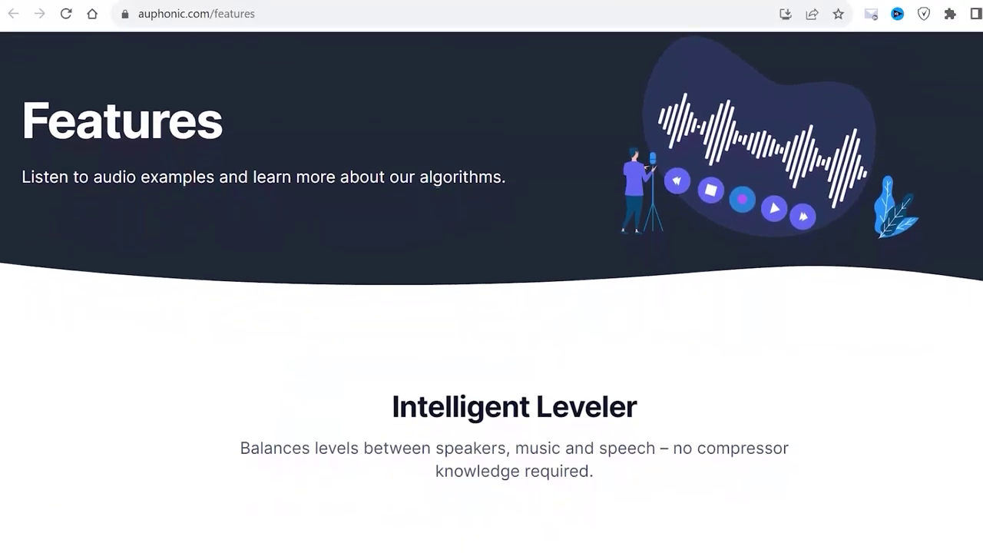
Scroll Auphonic's feature sections down to the original-versus-AutoEQ example waveform players
{"action": "scroll", "coordinate": [491, 307], "scroll_direction": "down", "scroll_amount": 1}
{"action": "scroll", "coordinate": [492, 307], "scroll_direction": "down", "scroll_amount": 1}
{"action": "scroll", "coordinate": [492, 307], "scroll_direction": "down", "scroll_amount": 1}
{"action": "scroll", "coordinate": [491, 307], "scroll_direction": "down", "scroll_amount": 1}
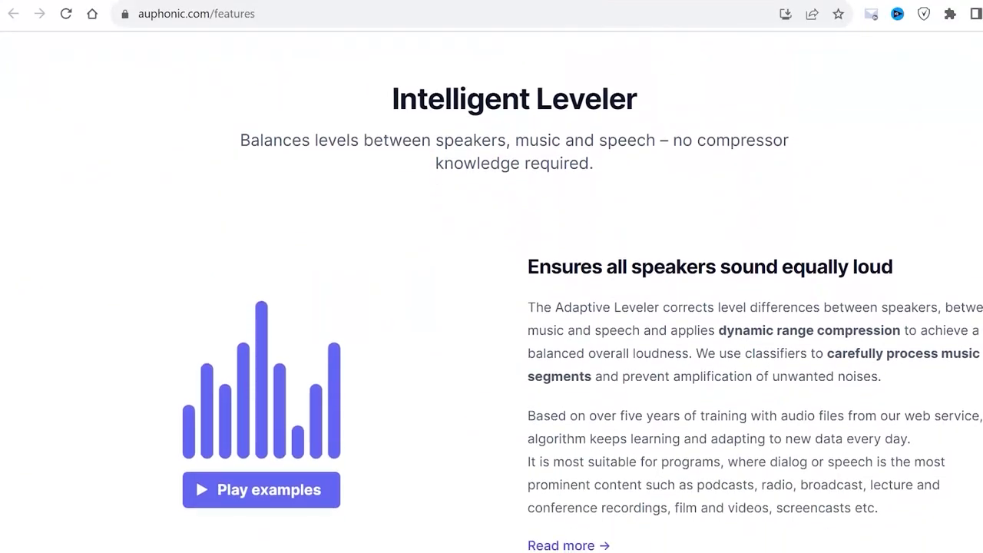
{"action": "scroll", "coordinate": [492, 307], "scroll_direction": "down", "scroll_amount": 1}
{"action": "scroll", "coordinate": [492, 307], "scroll_direction": "down", "scroll_amount": 1}
{"action": "scroll", "coordinate": [491, 308], "scroll_direction": "down", "scroll_amount": 1}
{"action": "scroll", "coordinate": [491, 308], "scroll_direction": "down", "scroll_amount": 1}
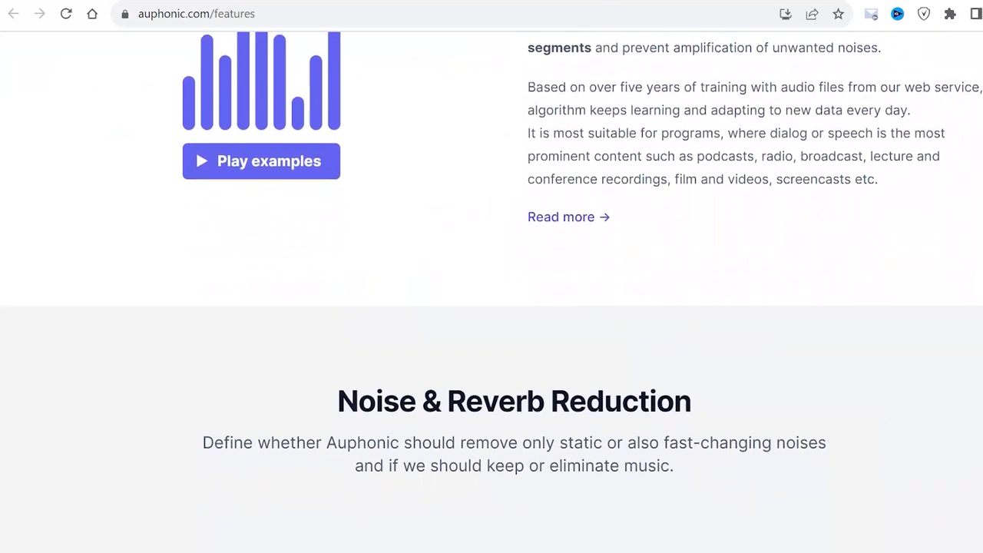
{"action": "scroll", "coordinate": [492, 307], "scroll_direction": "down", "scroll_amount": 1}
{"action": "scroll", "coordinate": [491, 308], "scroll_direction": "down", "scroll_amount": 1}
{"action": "scroll", "coordinate": [491, 307], "scroll_direction": "down", "scroll_amount": 1}
{"action": "scroll", "coordinate": [492, 308], "scroll_direction": "down", "scroll_amount": 1}
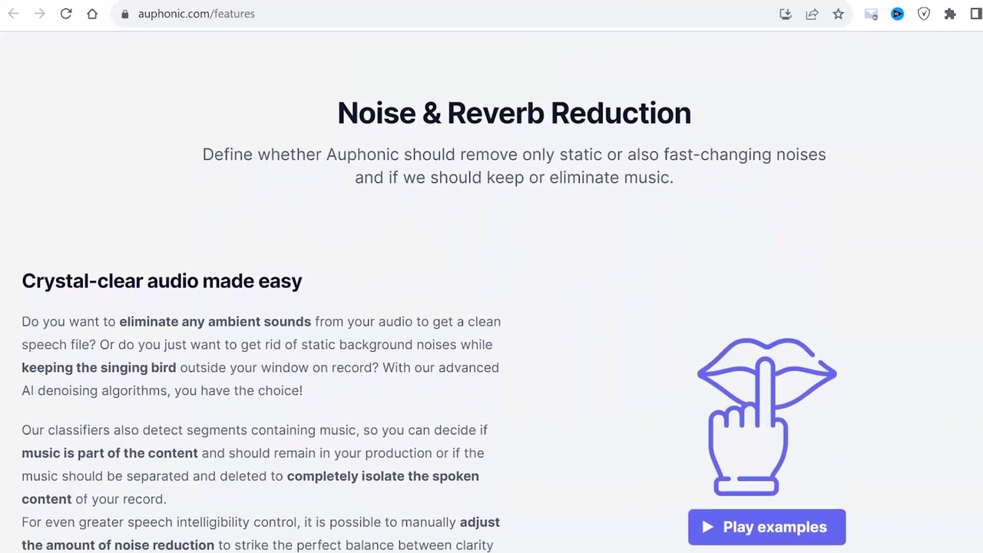
{"action": "scroll", "coordinate": [491, 307], "scroll_direction": "down", "scroll_amount": 1}
{"action": "scroll", "coordinate": [492, 307], "scroll_direction": "down", "scroll_amount": 1}
{"action": "scroll", "coordinate": [492, 308], "scroll_direction": "down", "scroll_amount": 1}
{"action": "scroll", "coordinate": [492, 308], "scroll_direction": "down", "scroll_amount": 1}
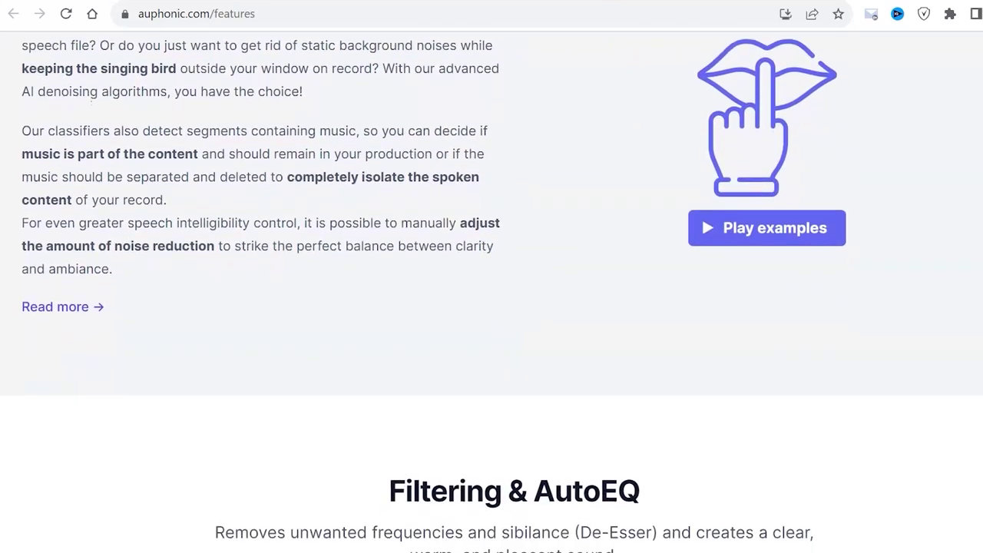
{"action": "scroll", "coordinate": [491, 307], "scroll_direction": "down", "scroll_amount": 2}
{"action": "scroll", "coordinate": [492, 308], "scroll_direction": "down", "scroll_amount": 1}
{"action": "scroll", "coordinate": [492, 307], "scroll_direction": "down", "scroll_amount": 1}
{"action": "scroll", "coordinate": [492, 307], "scroll_direction": "down", "scroll_amount": 1}
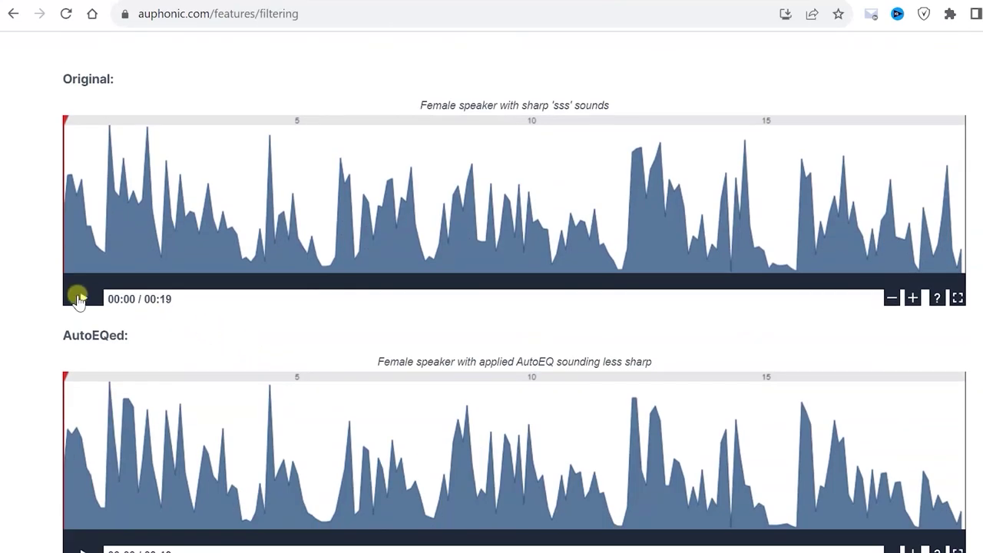
{"action": "scroll", "coordinate": [79, 299], "scroll_direction": "down", "scroll_amount": 1}
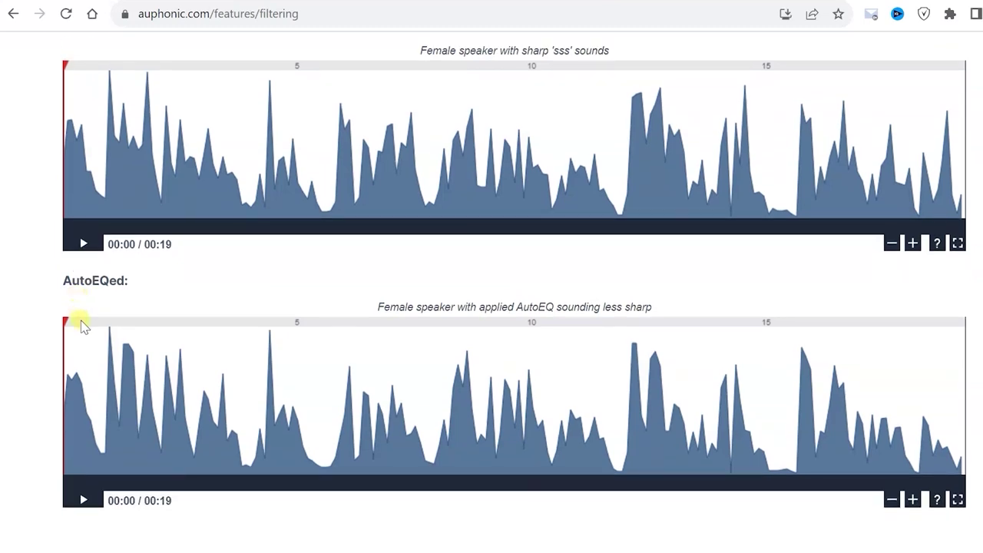
{"action": "scroll", "coordinate": [82, 327], "scroll_direction": "down", "scroll_amount": 1}
{"action": "scroll", "coordinate": [83, 326], "scroll_direction": "down", "scroll_amount": 3}
{"action": "scroll", "coordinate": [83, 326], "scroll_direction": "down", "scroll_amount": 4}
{"action": "scroll", "coordinate": [83, 327], "scroll_direction": "down", "scroll_amount": 1}
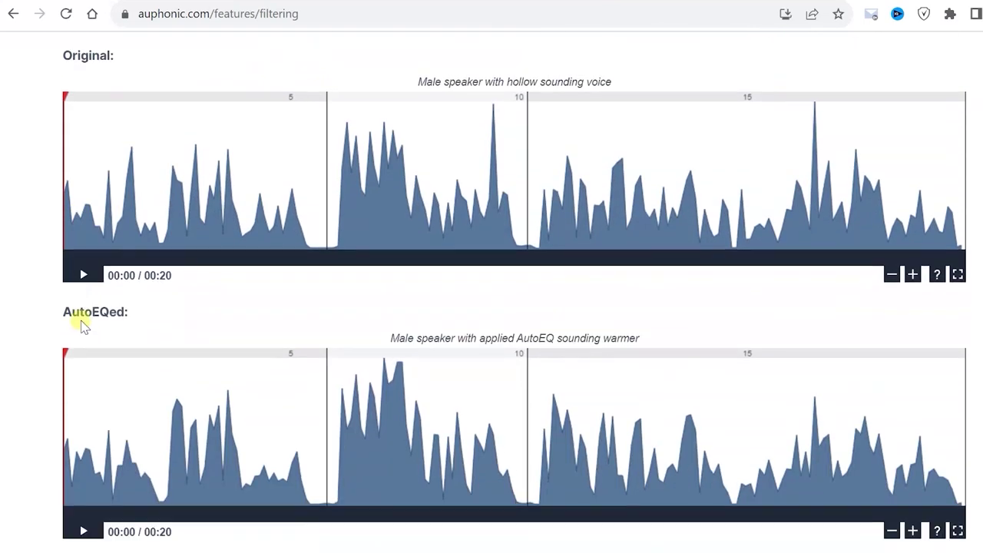
Load C1241.mp4 with the Adaptive Leveler preset and start Upload & Edit
{"action": "left_click_drag", "start_coordinate": [510, 248], "coordinate": [355, 243]}
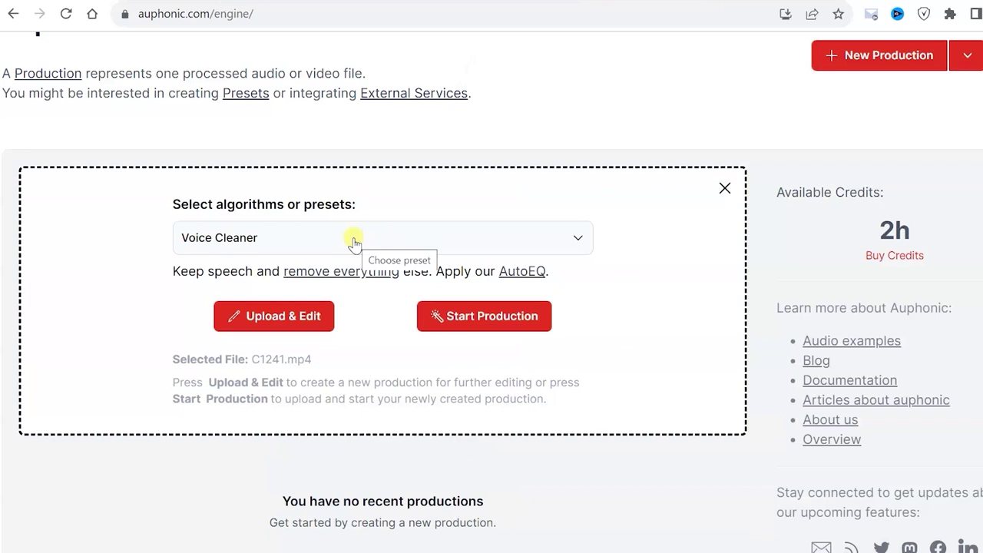
{"action": "left_click", "coordinate": [572, 240]}
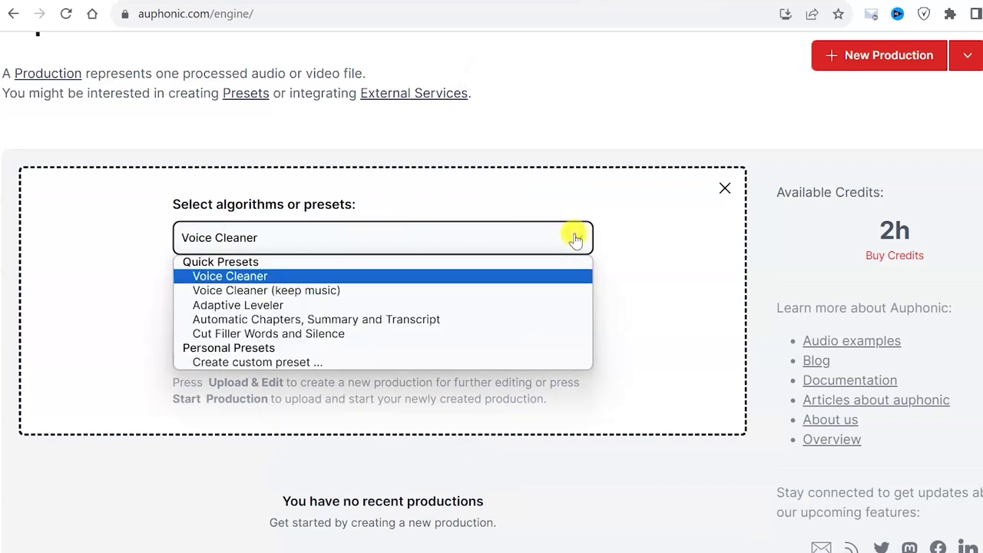
{"action": "left_click", "coordinate": [307, 306]}
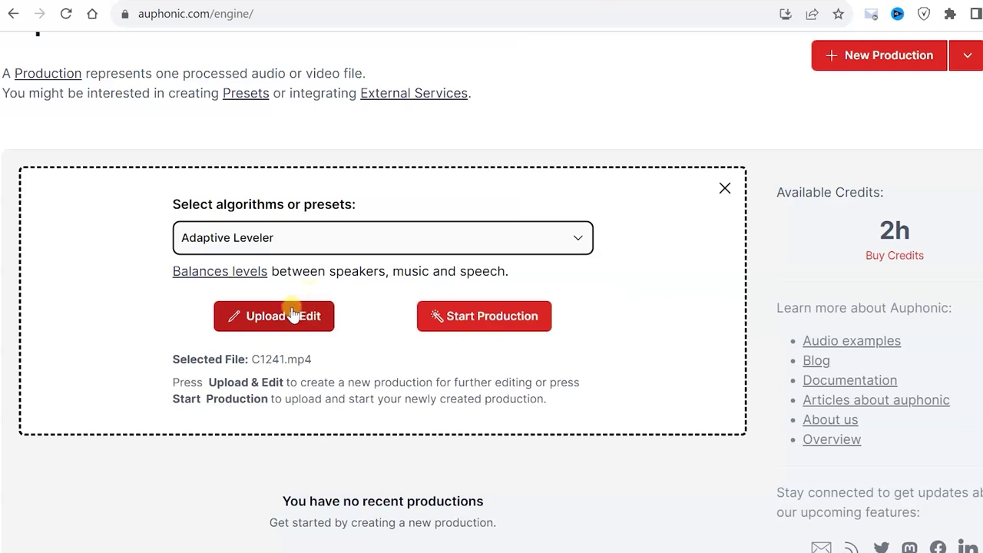
{"action": "left_click", "coordinate": [288, 316]}
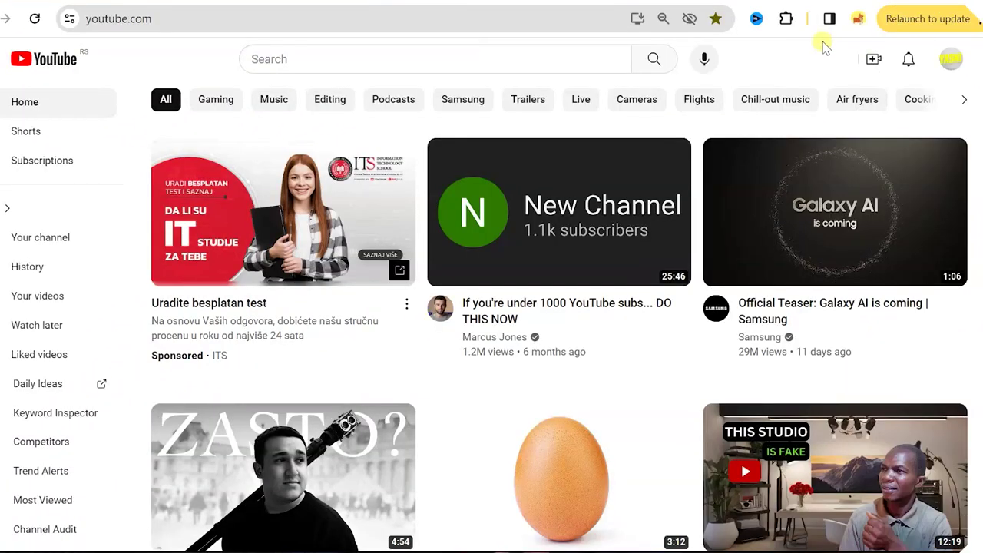
Glance at the vidIQ panel, then search YouTube for 'pizza in air fryer'
{"action": "left_click", "coordinate": [756, 19]}
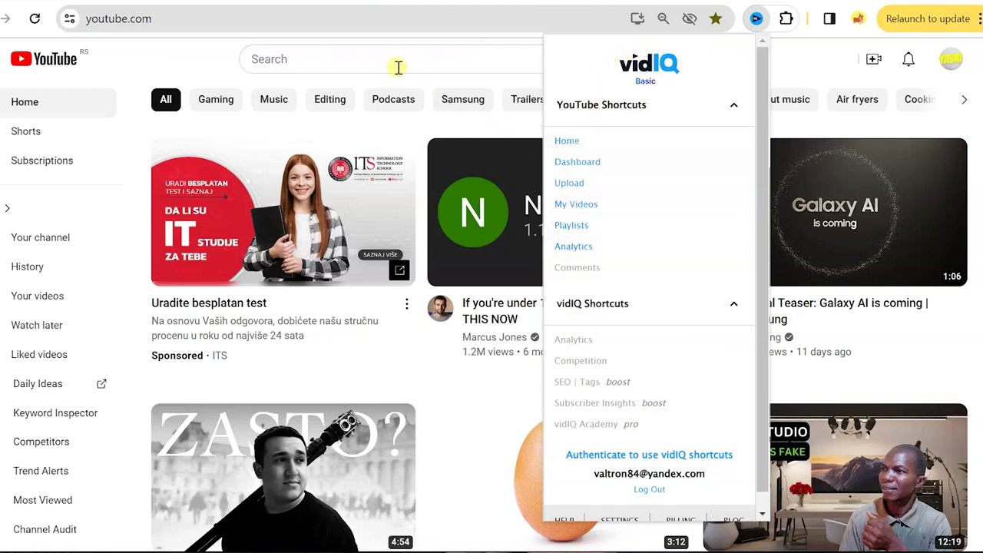
{"action": "left_click", "coordinate": [341, 58]}
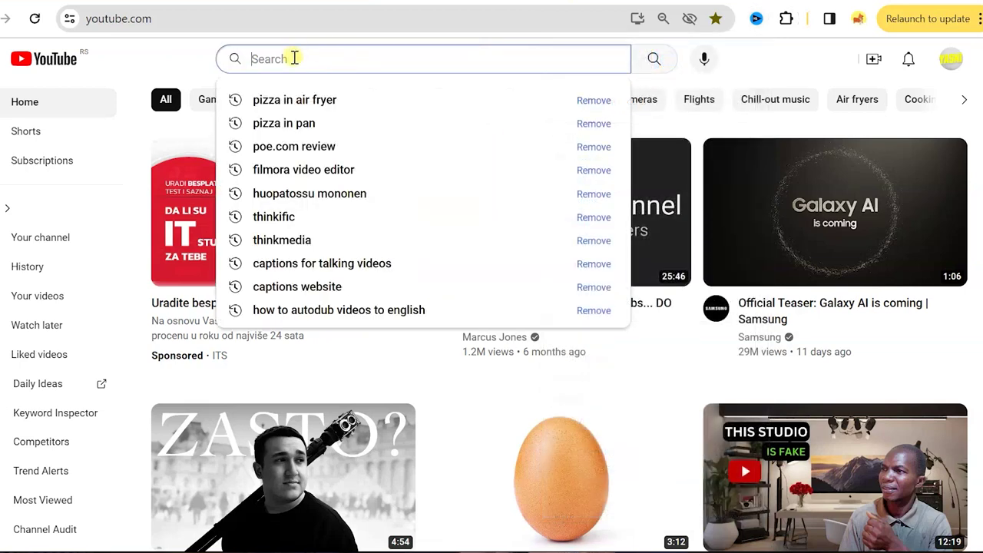
{"action": "type", "text": "pizza in air fryer"}
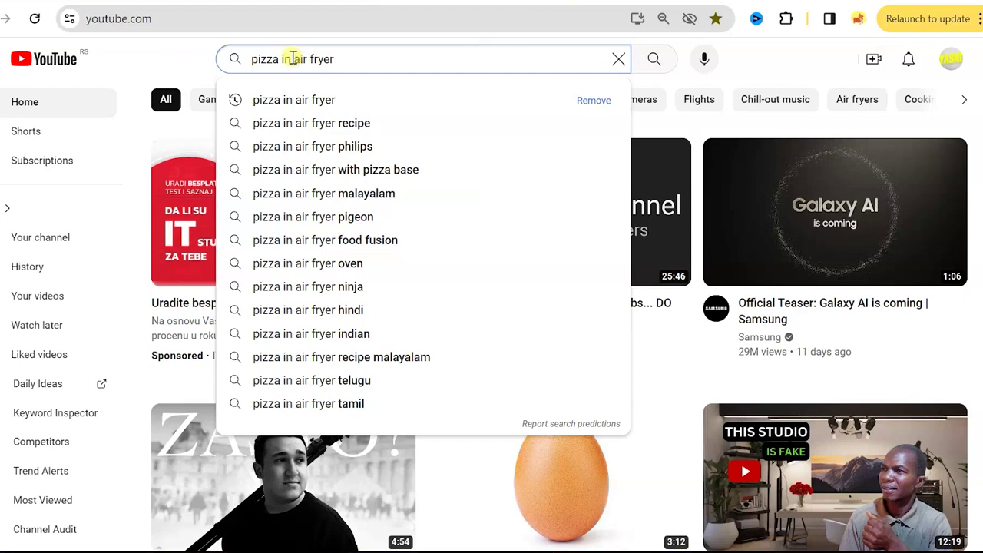
{"action": "key", "text": "Return"}
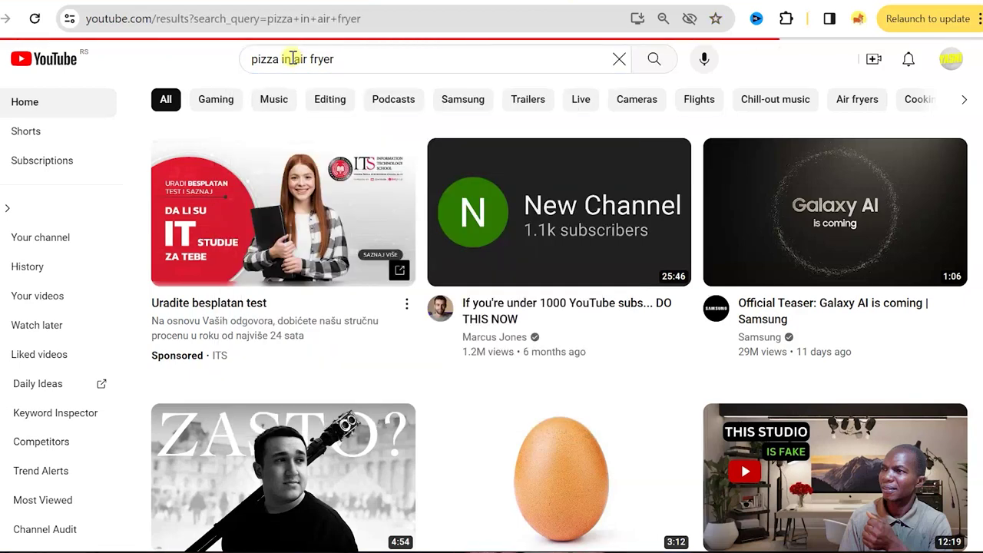
Scroll the 'pizza in air fryer' results while reviewing vidIQ's overall score of 45 and keyword stats
{"action": "scroll", "coordinate": [973, 192], "scroll_direction": "down", "scroll_amount": 3}
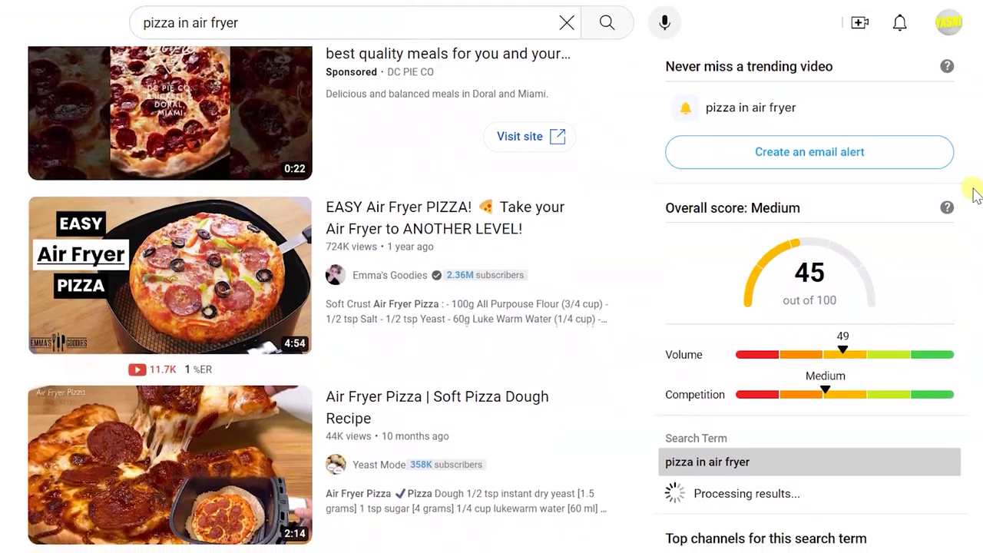
{"action": "scroll", "coordinate": [945, 204], "scroll_direction": "down", "scroll_amount": 1}
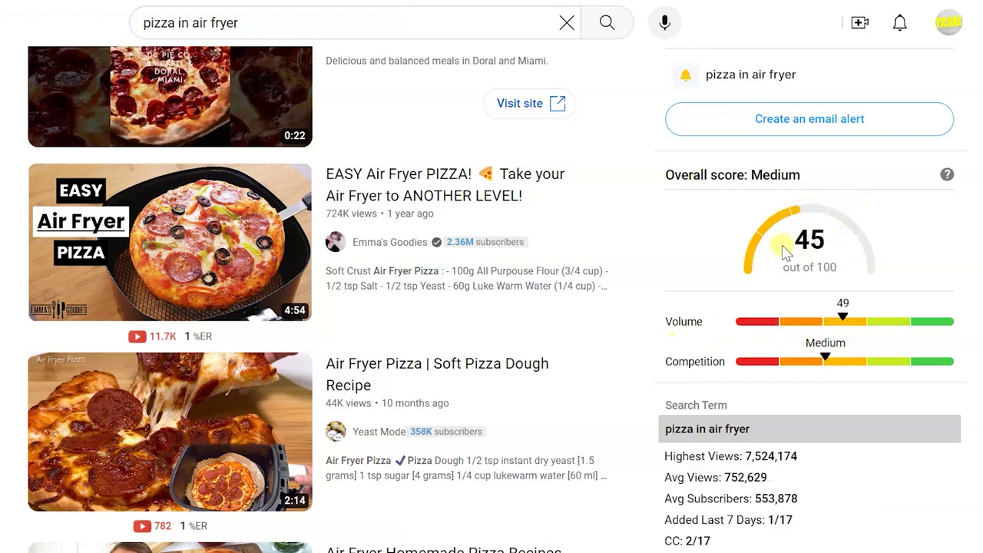
{"action": "scroll", "coordinate": [782, 247], "scroll_direction": "down", "scroll_amount": 1}
{"action": "scroll", "coordinate": [780, 248], "scroll_direction": "down", "scroll_amount": 2}
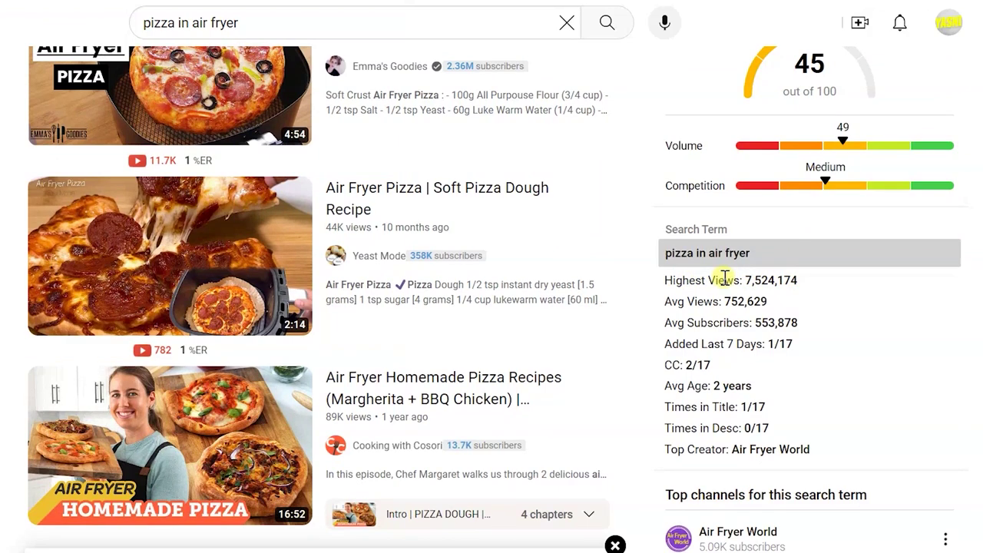
{"action": "scroll", "coordinate": [725, 278], "scroll_direction": "down", "scroll_amount": 1}
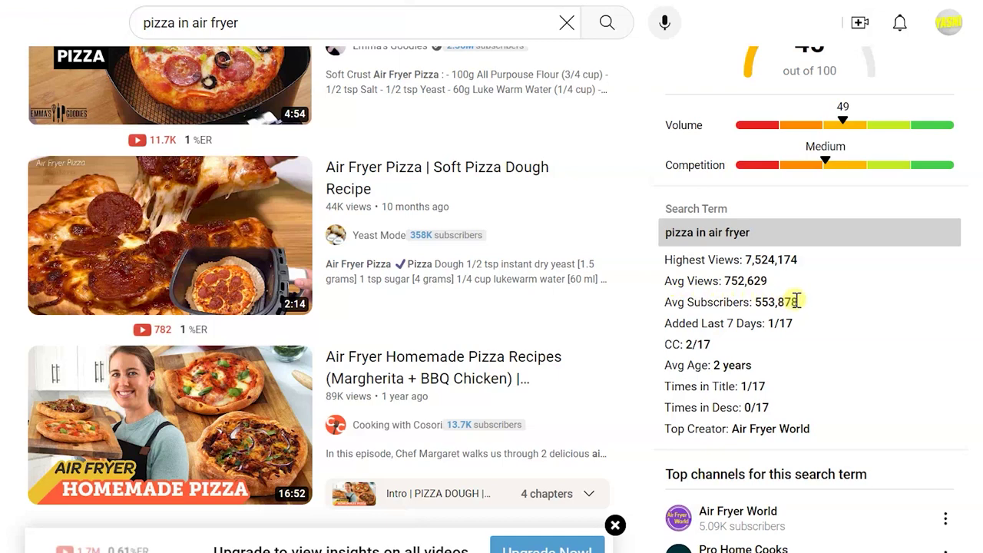
{"action": "scroll", "coordinate": [797, 300], "scroll_direction": "down", "scroll_amount": 1}
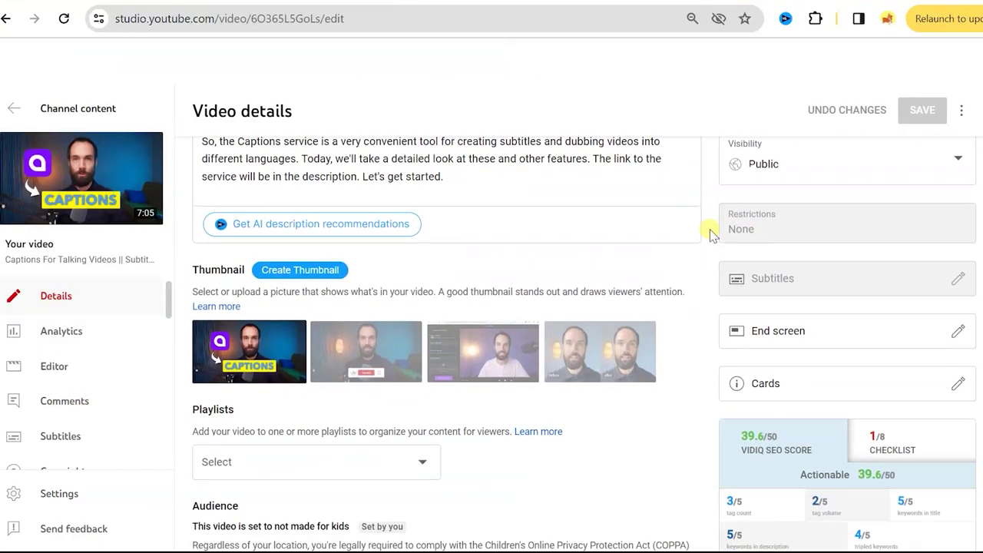
Show vidIQ's optimization checklist for the Captions video
{"action": "scroll", "coordinate": [709, 231], "scroll_direction": "down", "scroll_amount": 2}
{"action": "scroll", "coordinate": [709, 233], "scroll_direction": "down", "scroll_amount": 1}
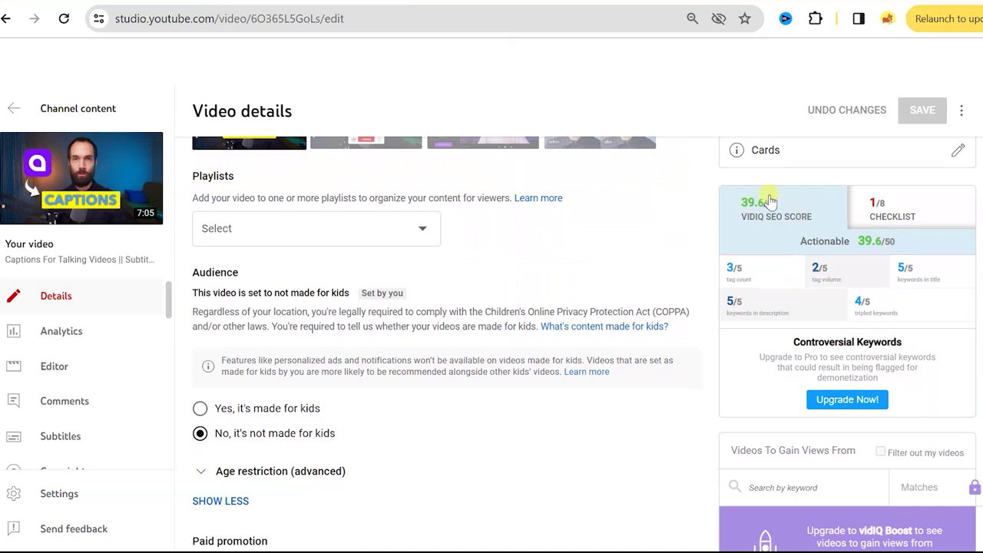
{"action": "left_click", "coordinate": [896, 219]}
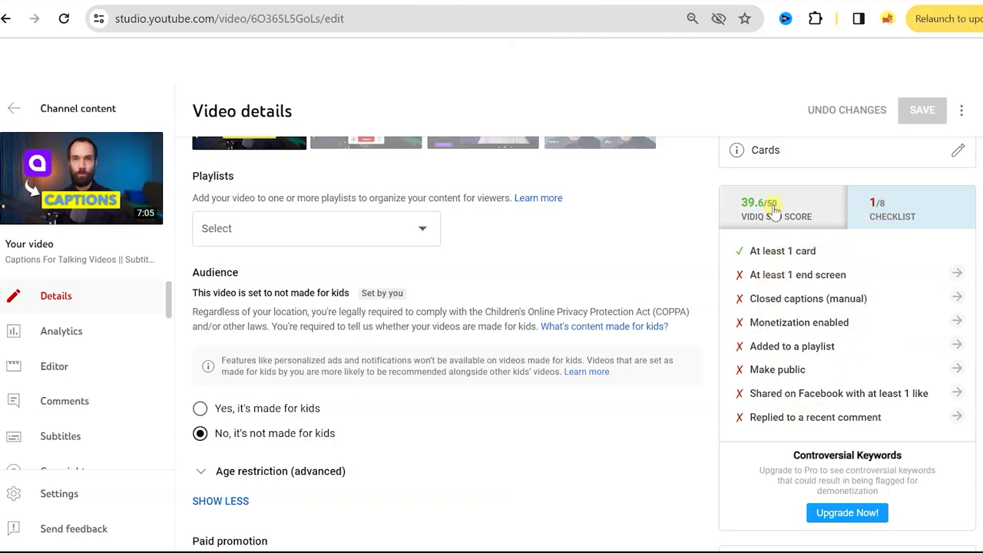
Return to the vidIQ SEO score breakdown and scroll down to review the video's tags
{"action": "left_click", "coordinate": [773, 213]}
{"action": "scroll", "coordinate": [701, 338], "scroll_direction": "down", "scroll_amount": 2}
{"action": "scroll", "coordinate": [699, 340], "scroll_direction": "down", "scroll_amount": 3}
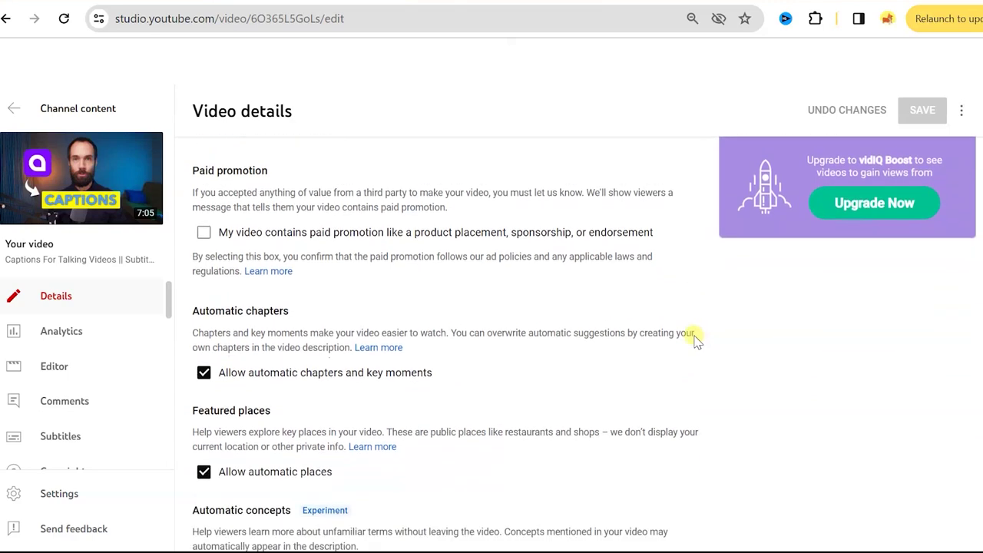
{"action": "scroll", "coordinate": [690, 340], "scroll_direction": "down", "scroll_amount": 5}
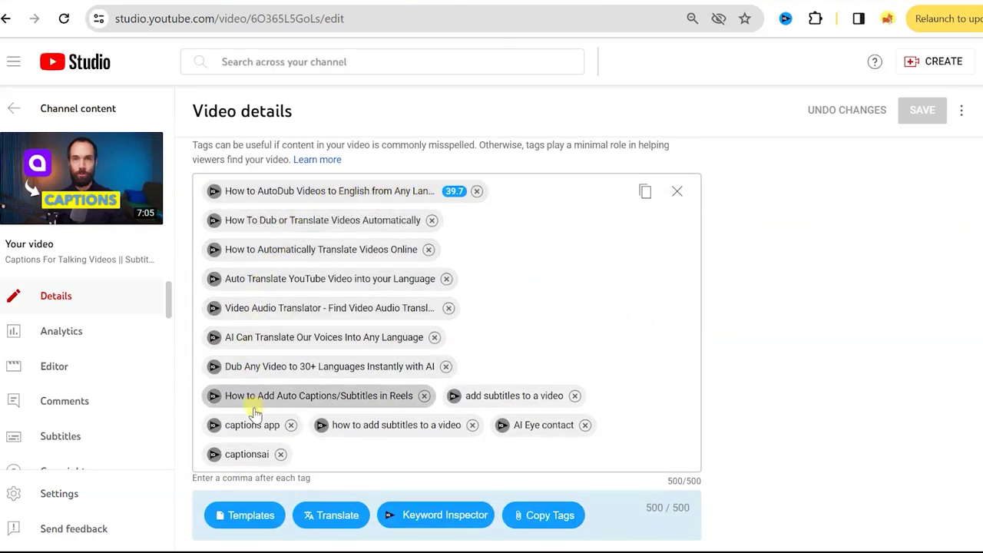
{"action": "scroll", "coordinate": [257, 405], "scroll_direction": "down", "scroll_amount": 2}
{"action": "scroll", "coordinate": [257, 415], "scroll_direction": "down", "scroll_amount": 1}
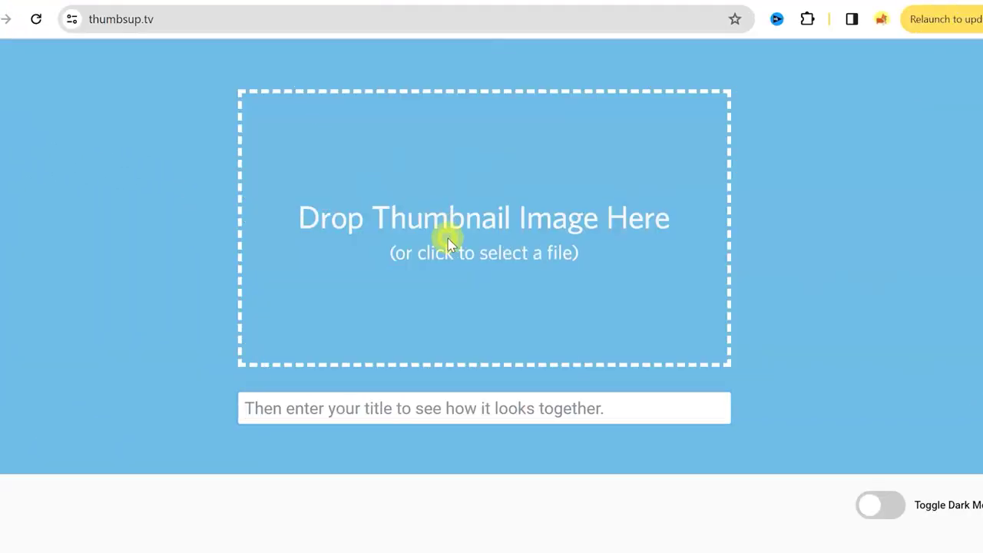
Load the CAPTIONS thumbnail JPG into ThumbsUp.tv and scroll through the layout previews
{"action": "left_click", "coordinate": [449, 244]}
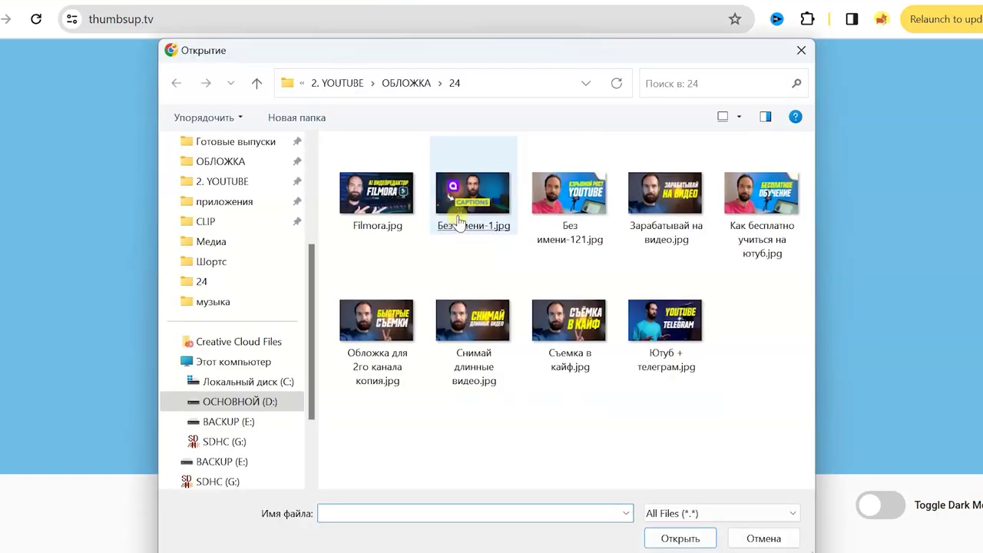
{"action": "left_click", "coordinate": [471, 202]}
{"action": "double_click", "coordinate": [470, 202]}
{"action": "middle_click", "coordinate": [758, 335]}
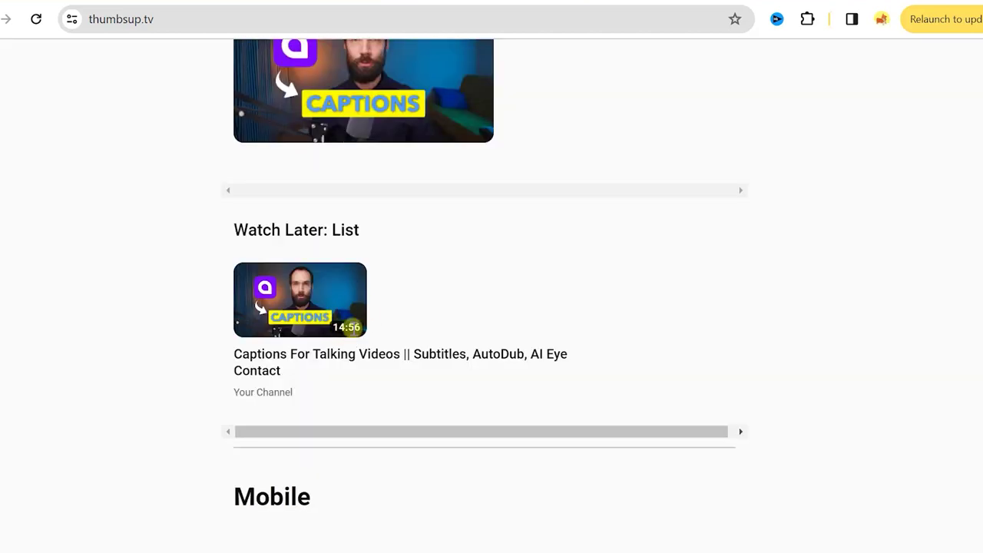
{"action": "scroll", "coordinate": [338, 332], "scroll_direction": "down", "scroll_amount": 2}
{"action": "scroll", "coordinate": [338, 331], "scroll_direction": "down", "scroll_amount": 1}
{"action": "scroll", "coordinate": [338, 331], "scroll_direction": "down", "scroll_amount": 3}
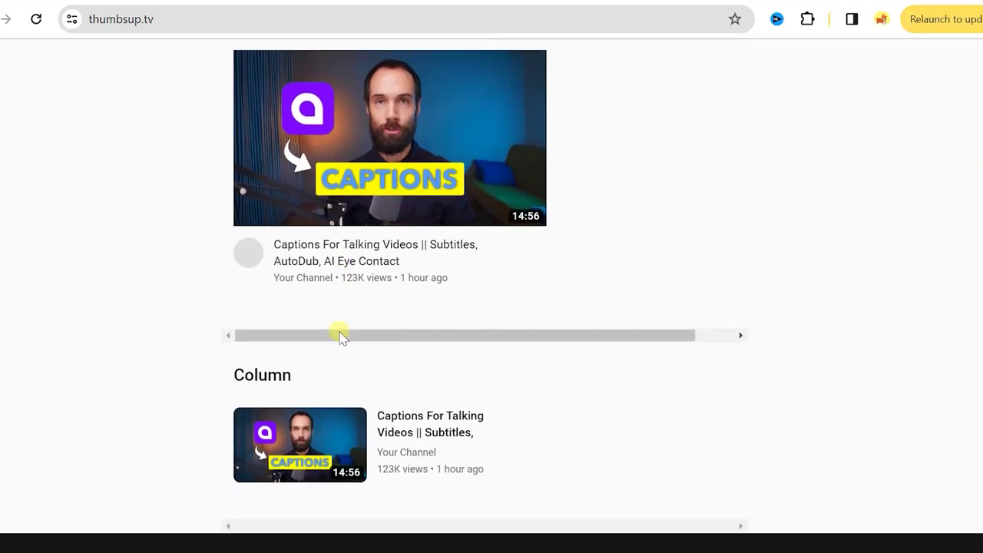
{"action": "scroll", "coordinate": [338, 332], "scroll_direction": "down", "scroll_amount": 1}
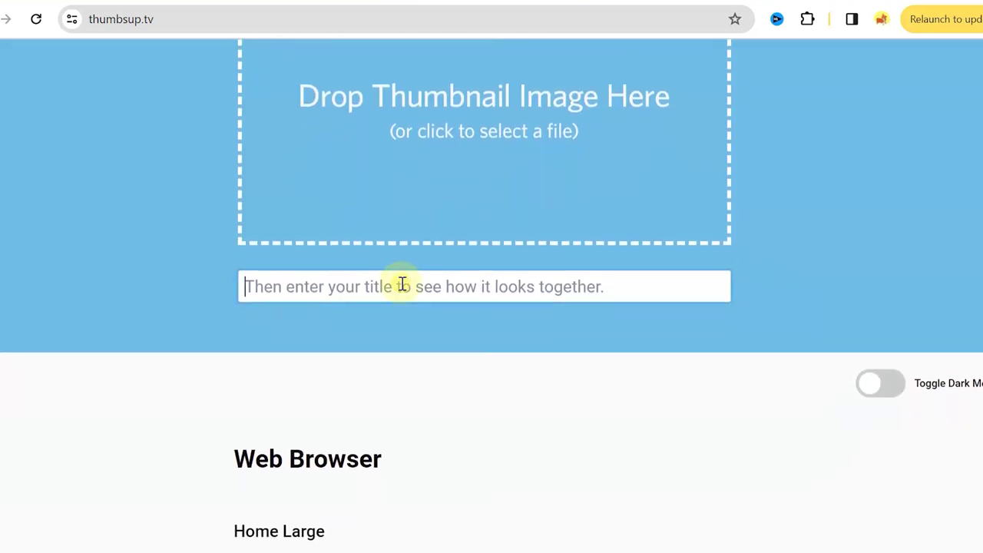
Review the Home Large, Home Small and Sidebar previews showing the Captions title
{"action": "scroll", "coordinate": [607, 320], "scroll_direction": "down", "scroll_amount": 1}
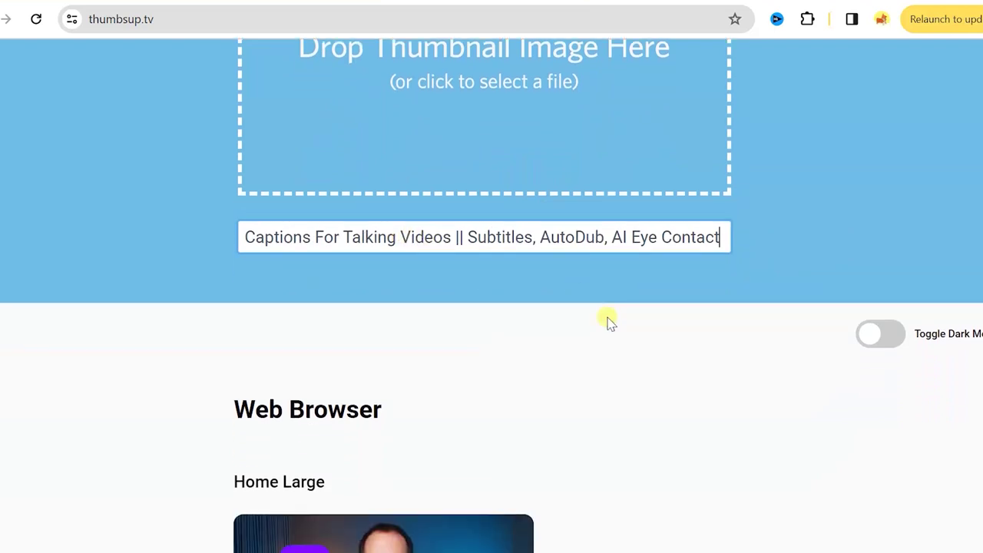
{"action": "scroll", "coordinate": [794, 320], "scroll_direction": "down", "scroll_amount": 2}
{"action": "scroll", "coordinate": [594, 332], "scroll_direction": "down", "scroll_amount": 2}
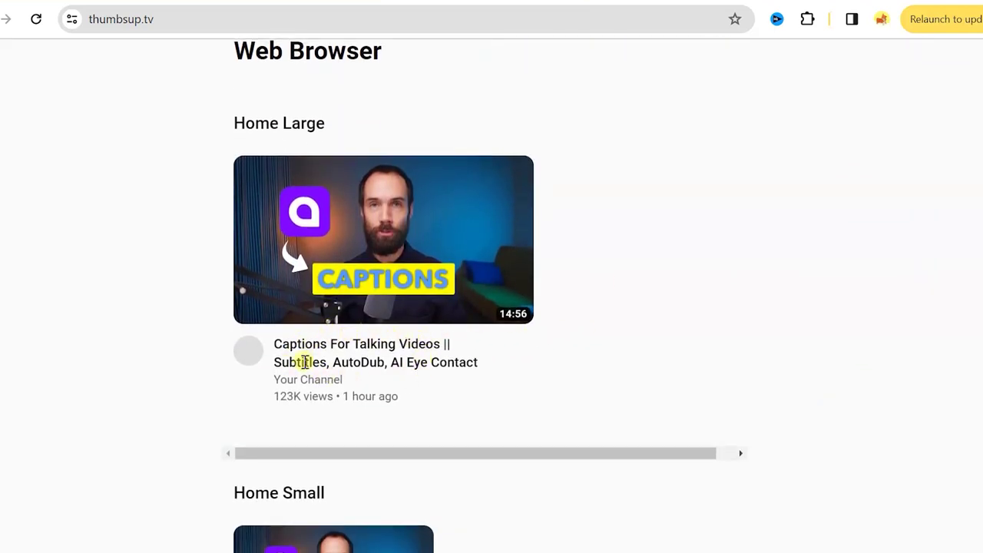
{"action": "scroll", "coordinate": [305, 362], "scroll_direction": "down", "scroll_amount": 2}
{"action": "scroll", "coordinate": [303, 360], "scroll_direction": "down", "scroll_amount": 2}
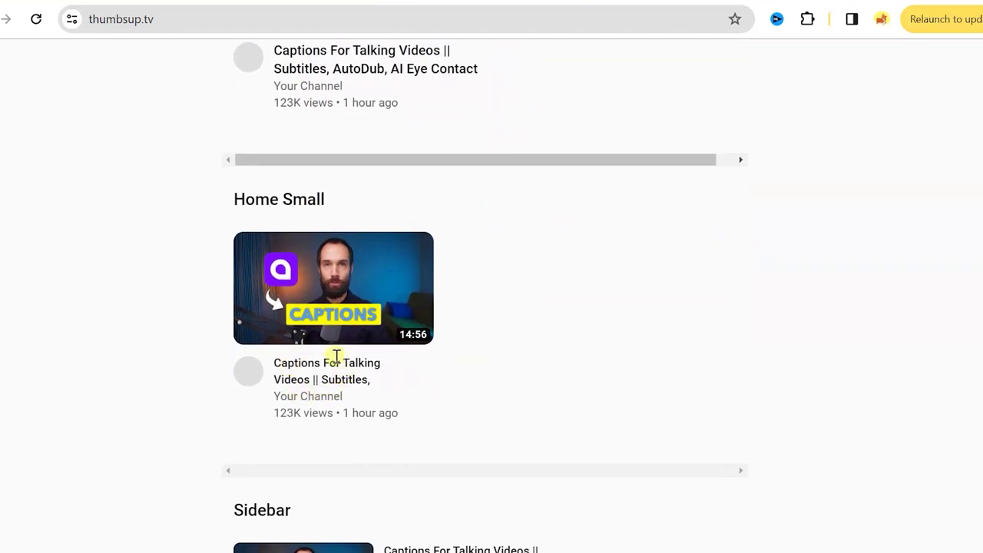
{"action": "scroll", "coordinate": [320, 385], "scroll_direction": "down", "scroll_amount": 2}
{"action": "scroll", "coordinate": [321, 386], "scroll_direction": "down", "scroll_amount": 2}
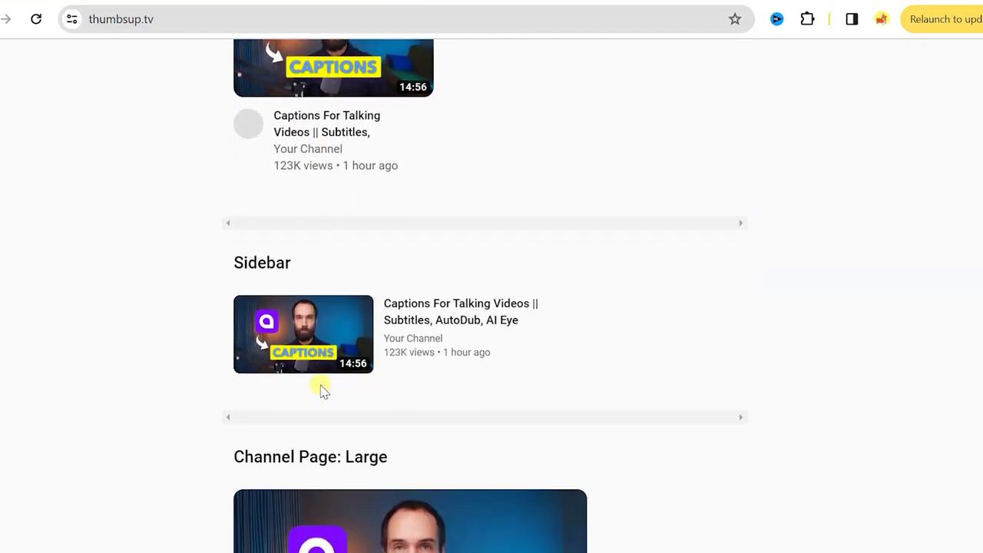
{"action": "scroll", "coordinate": [488, 352], "scroll_direction": "up", "scroll_amount": 7}
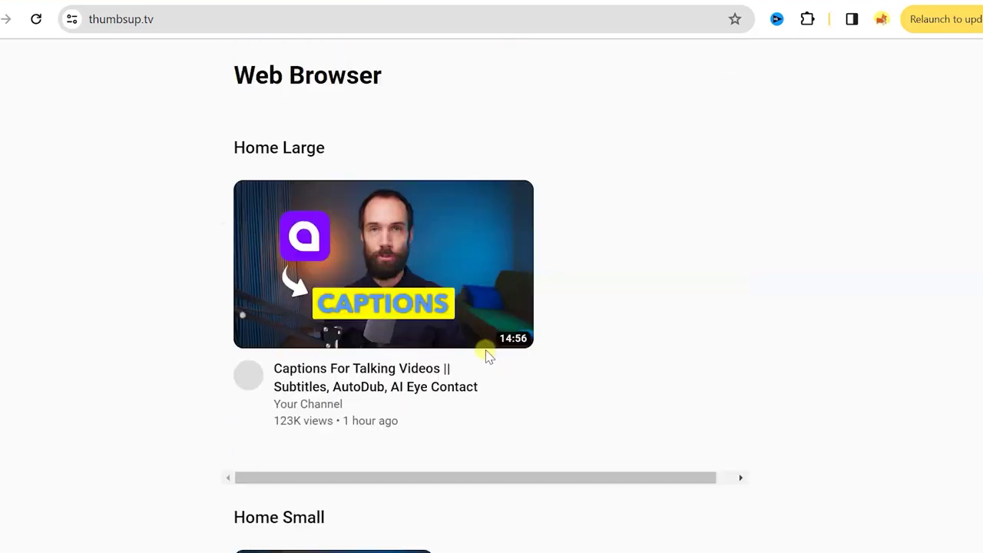
{"action": "scroll", "coordinate": [776, 361], "scroll_direction": "up", "scroll_amount": 5}
Turn on dark mode and review the home, channel, history and watch-later previews down to Mobile
{"action": "left_click", "coordinate": [872, 503]}
{"action": "scroll", "coordinate": [768, 473], "scroll_direction": "down", "scroll_amount": 2}
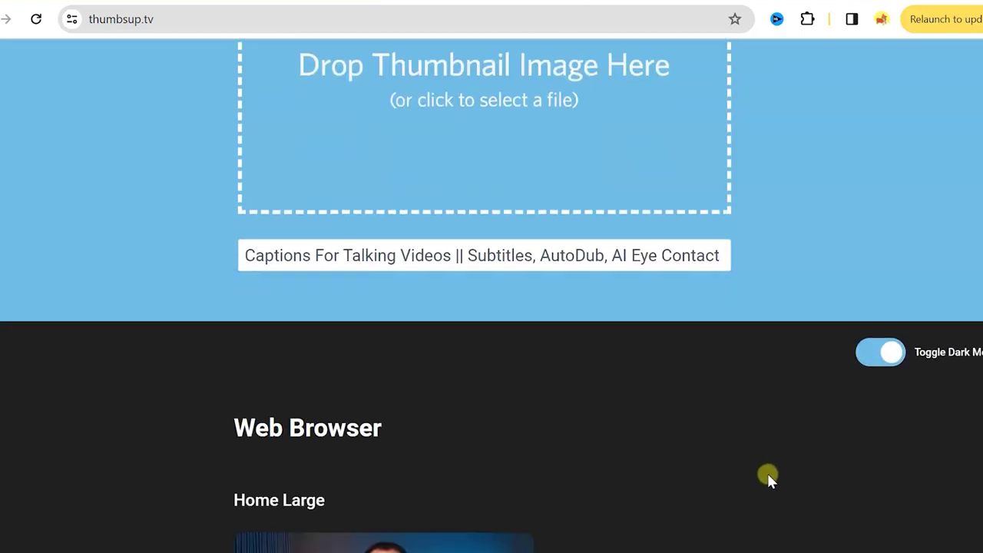
{"action": "scroll", "coordinate": [727, 458], "scroll_direction": "down", "scroll_amount": 4}
{"action": "scroll", "coordinate": [726, 459], "scroll_direction": "down", "scroll_amount": 2}
{"action": "scroll", "coordinate": [726, 460], "scroll_direction": "down", "scroll_amount": 3}
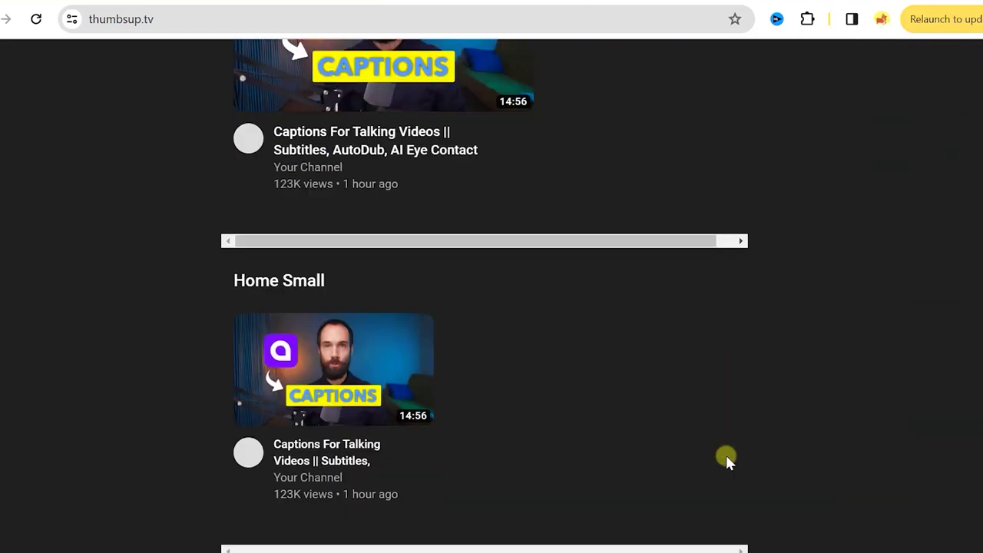
{"action": "scroll", "coordinate": [728, 459], "scroll_direction": "down", "scroll_amount": 1}
{"action": "scroll", "coordinate": [728, 459], "scroll_direction": "down", "scroll_amount": 5}
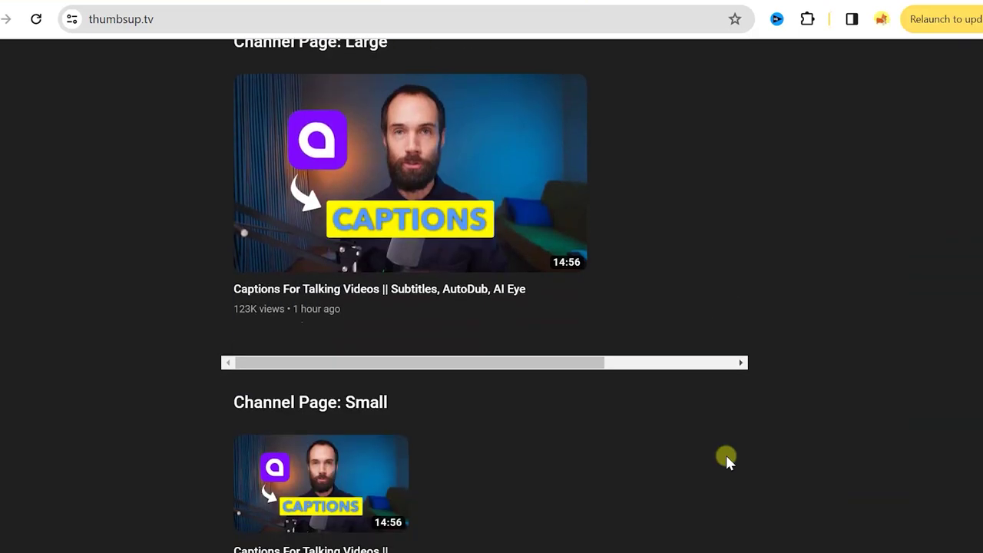
{"action": "scroll", "coordinate": [728, 460], "scroll_direction": "down", "scroll_amount": 2}
{"action": "scroll", "coordinate": [728, 461], "scroll_direction": "down", "scroll_amount": 2}
{"action": "scroll", "coordinate": [730, 440], "scroll_direction": "down", "scroll_amount": 2}
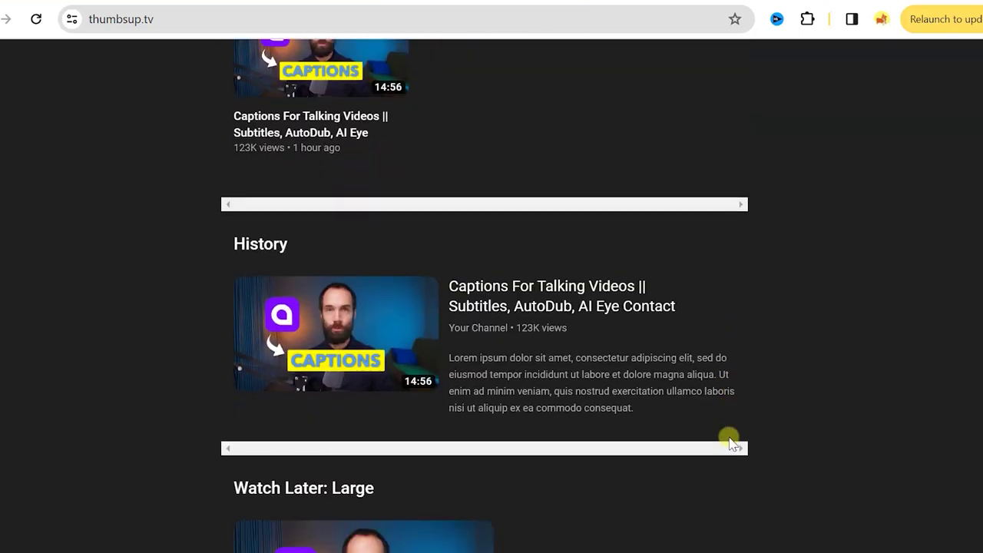
{"action": "scroll", "coordinate": [730, 439], "scroll_direction": "down", "scroll_amount": 1}
{"action": "scroll", "coordinate": [729, 434], "scroll_direction": "down", "scroll_amount": 1}
{"action": "scroll", "coordinate": [729, 434], "scroll_direction": "down", "scroll_amount": 3}
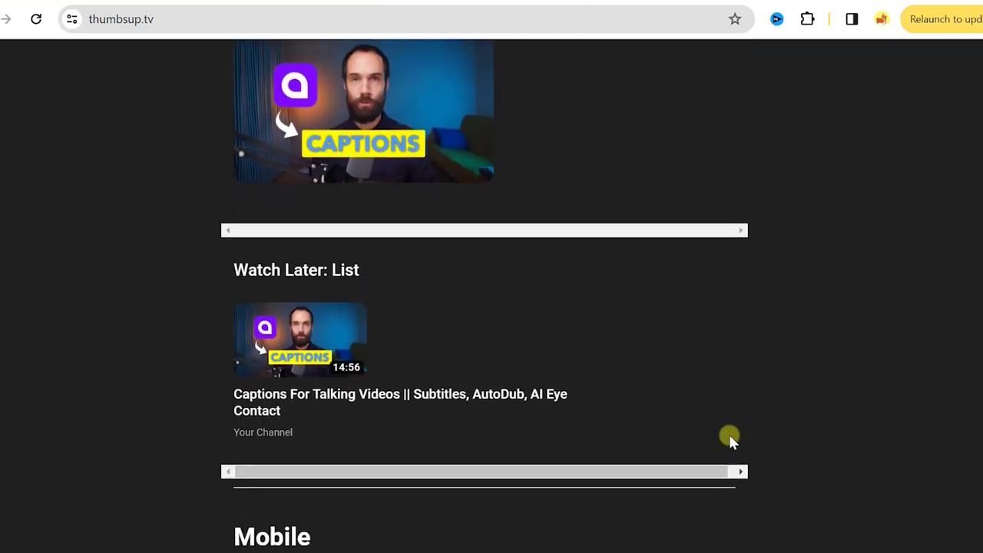